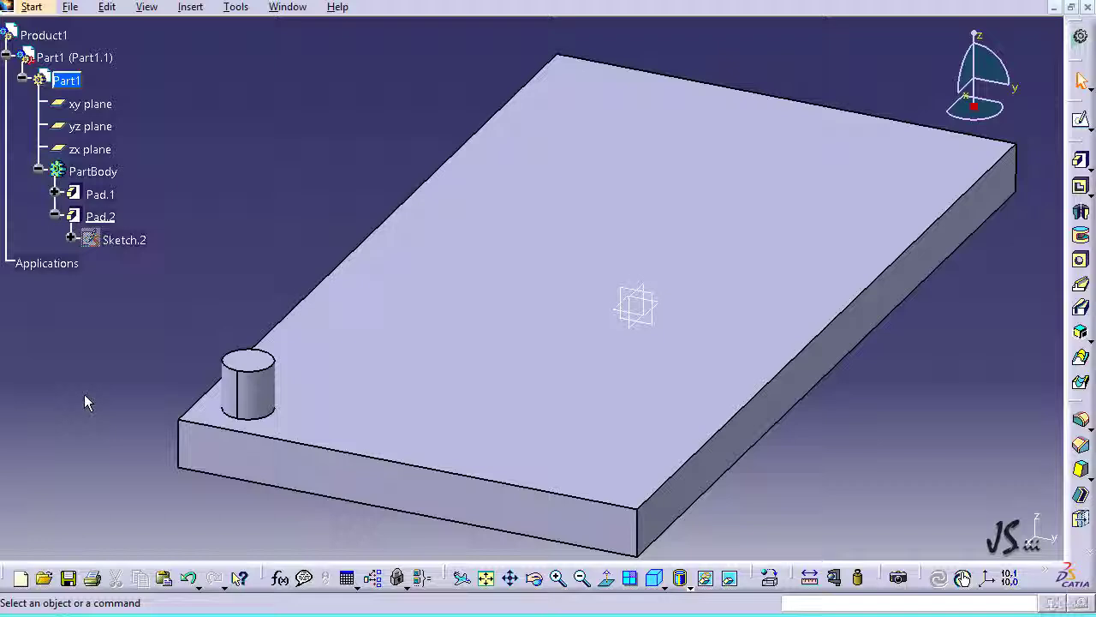
- Try scaling the part to a ratio of 0.75 about the plate's corner vertex nearest the cylinder, and undo the scaling
left_click(190, 7)
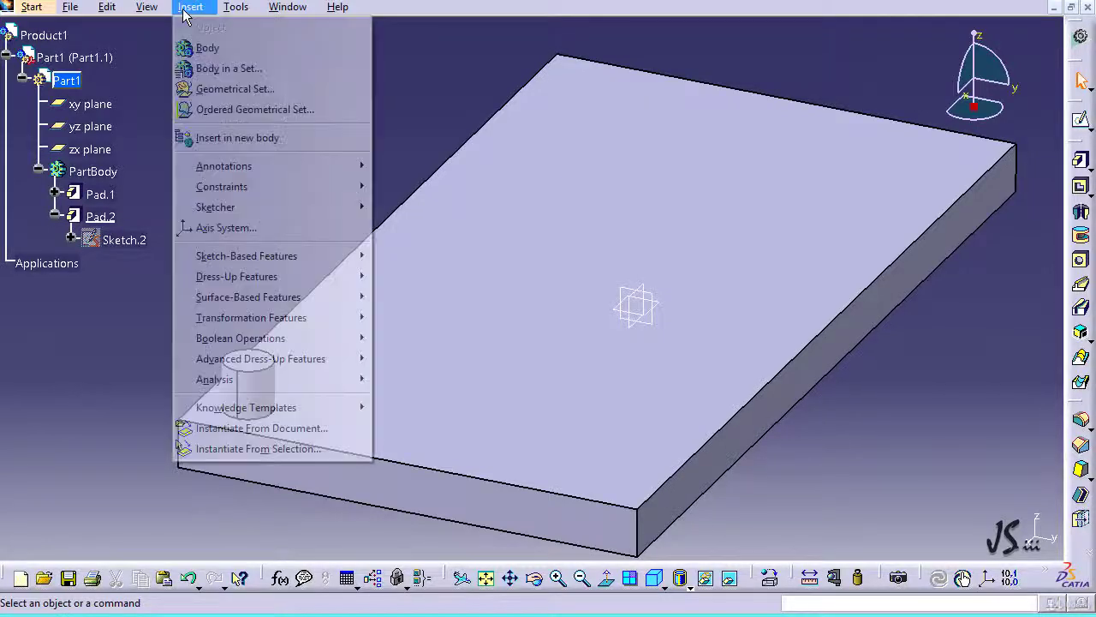
mouse_move(239, 321)
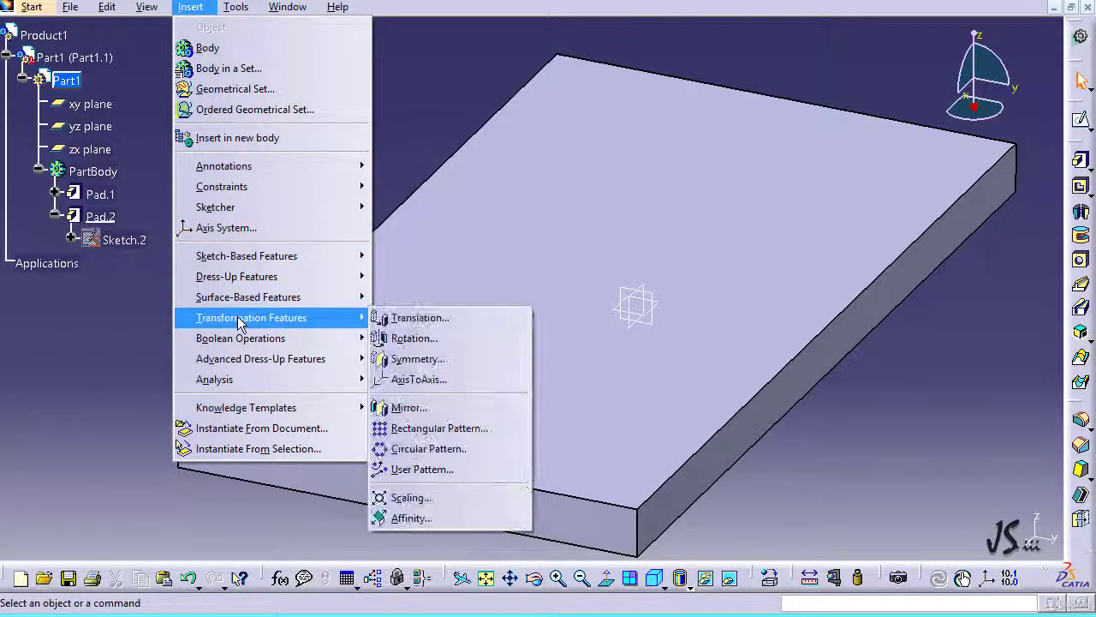
left_click(409, 498)
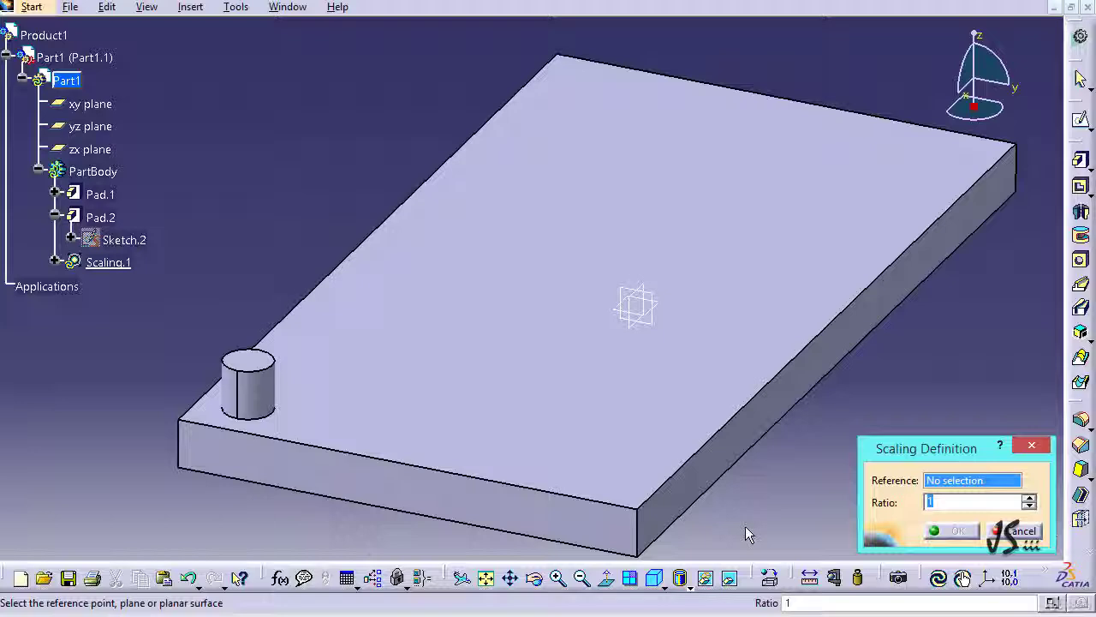
left_click(183, 423)
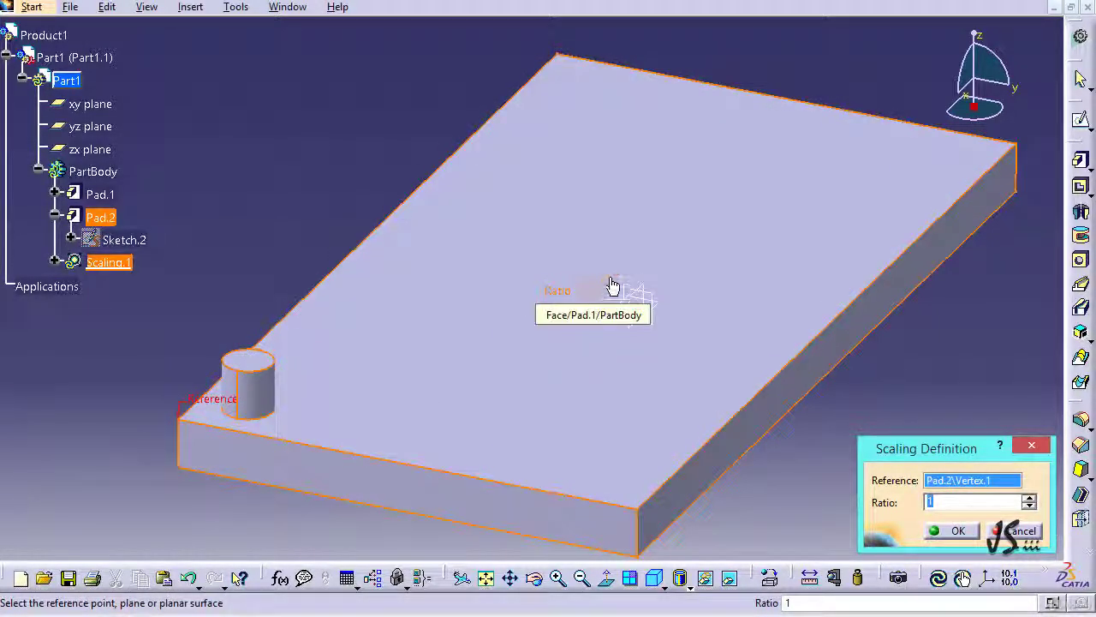
left_click_drag(612, 285, 517, 293)
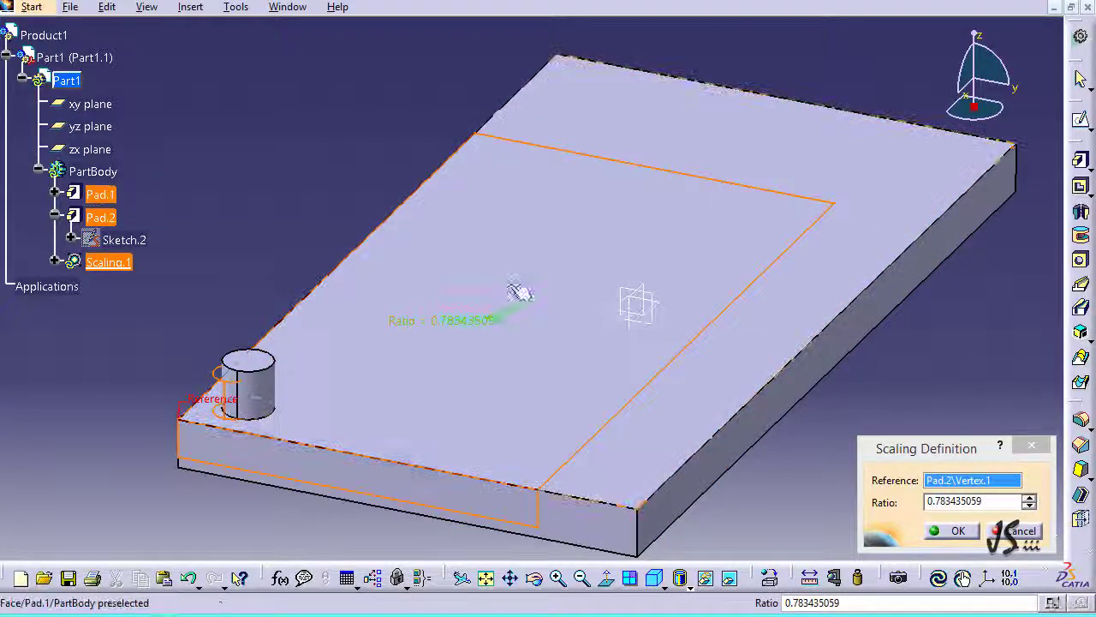
left_click(983, 501)
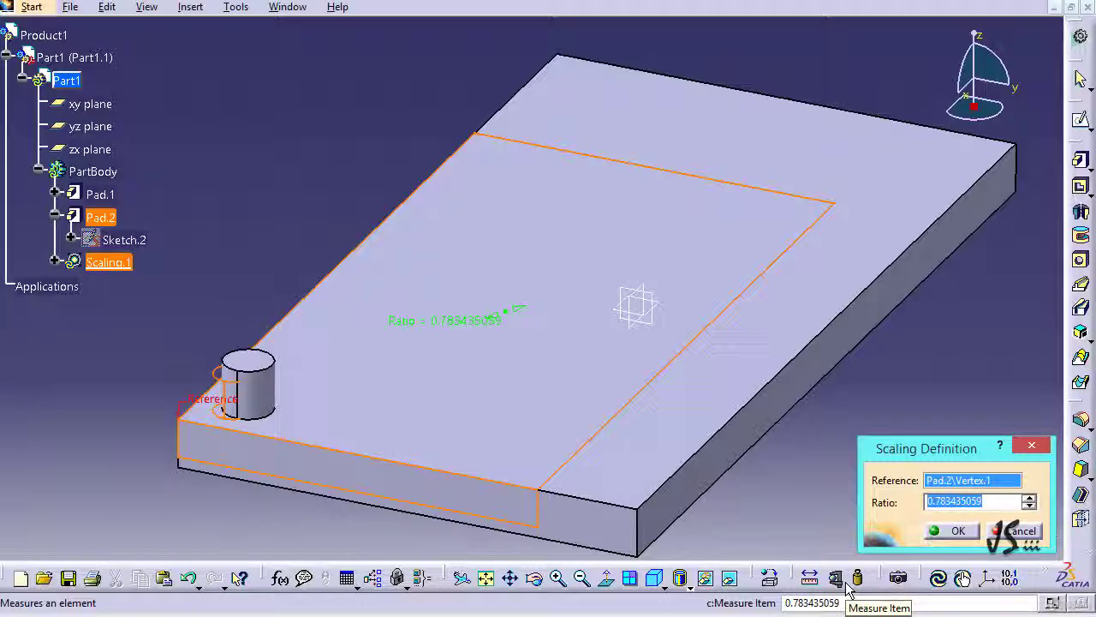
type("0.")
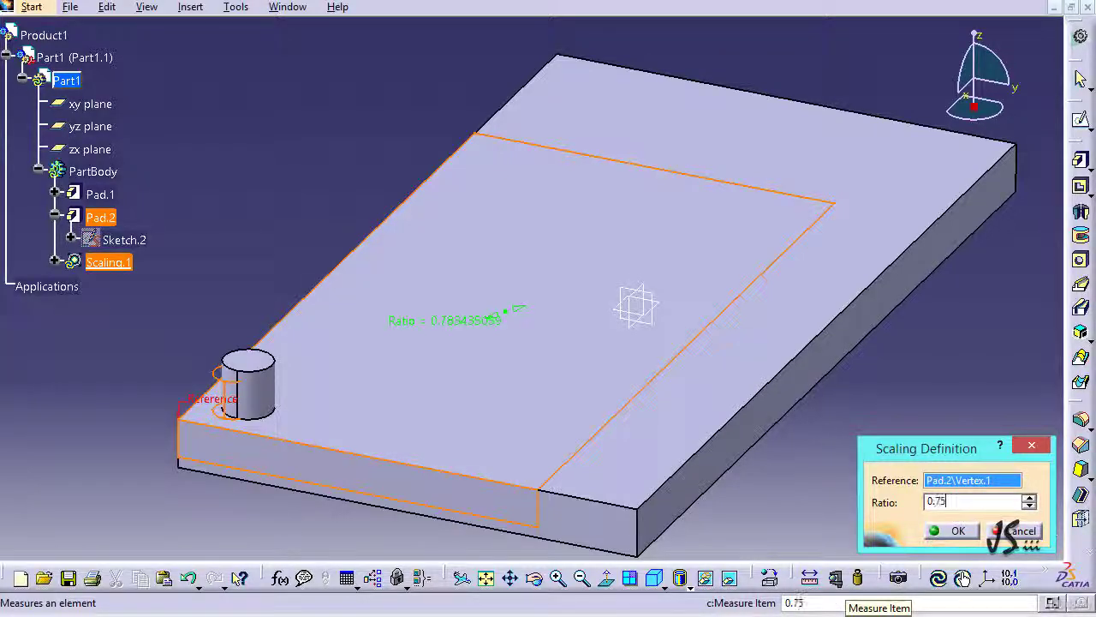
type("75")
left_click(952, 531)
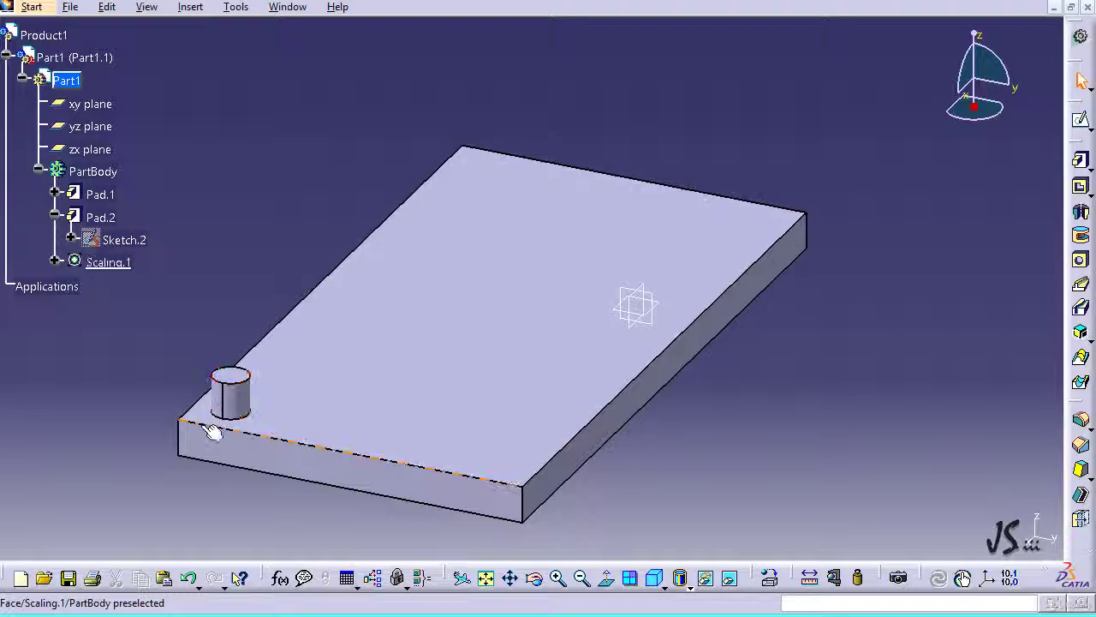
key("ctrl+z")
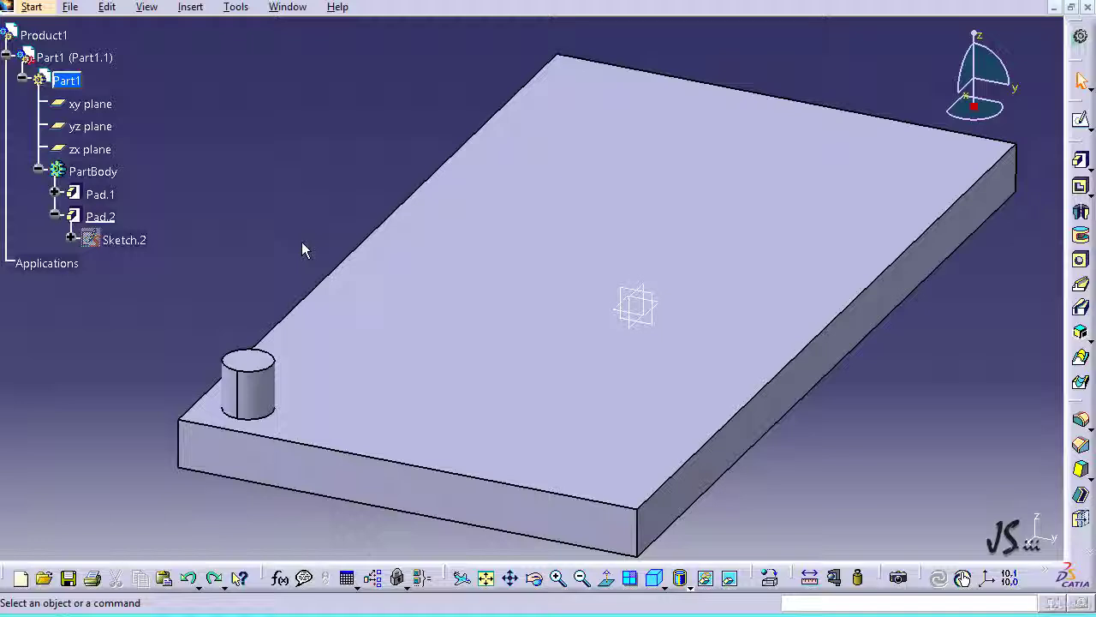
- Open the cylinder's sketch, Sketch.2, and add a distance constraint between the circle's center and the plate's nearest vertical edge
left_click(520, 301)
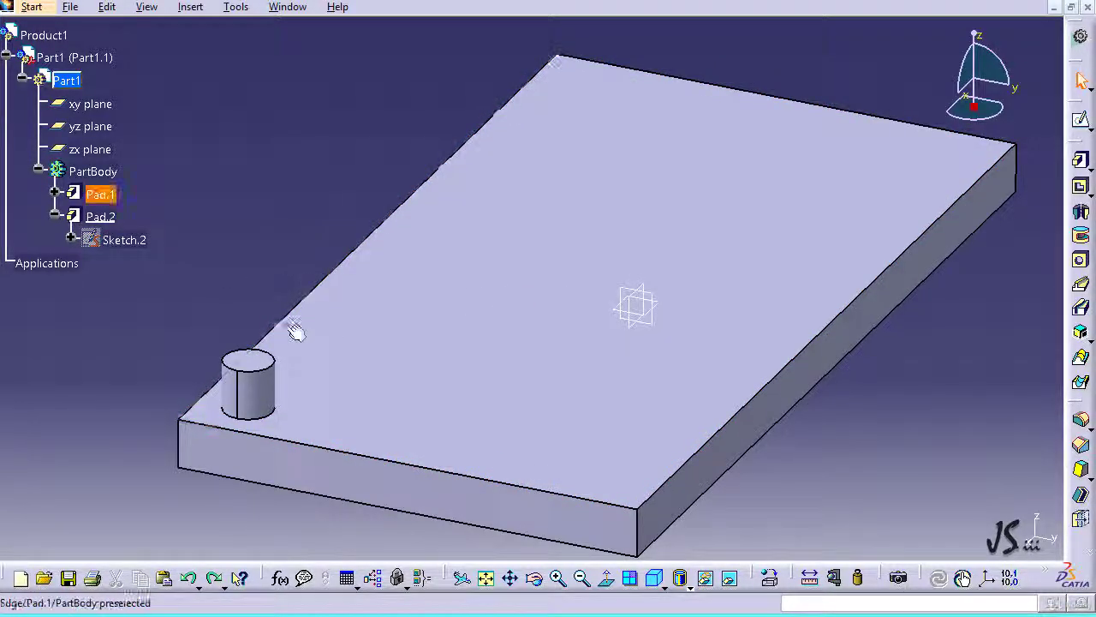
double_click(119, 241)
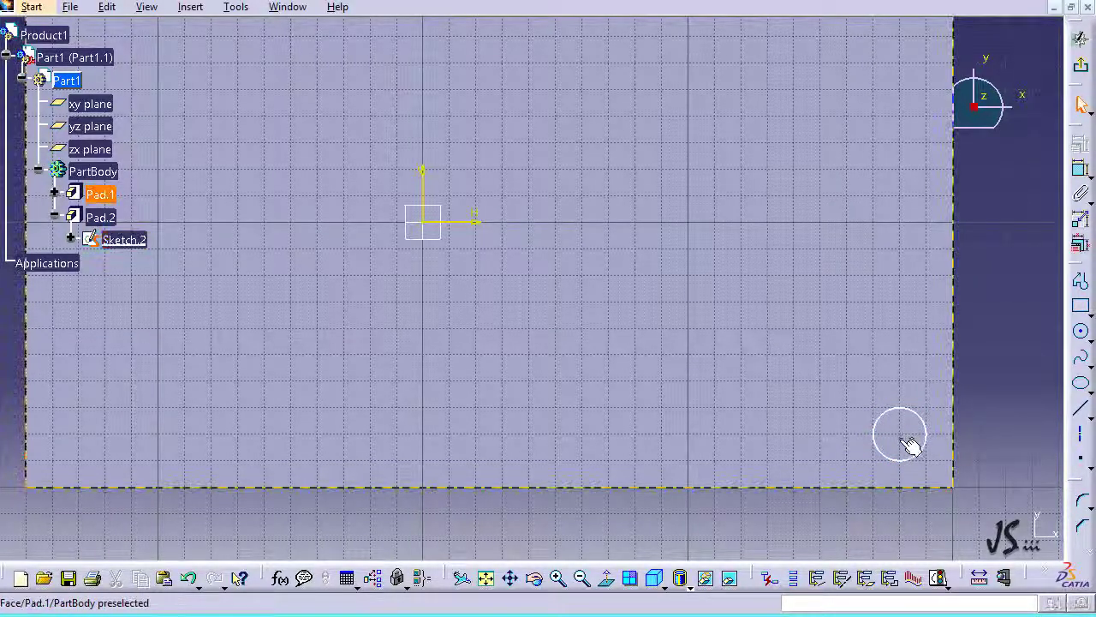
left_click(900, 433)
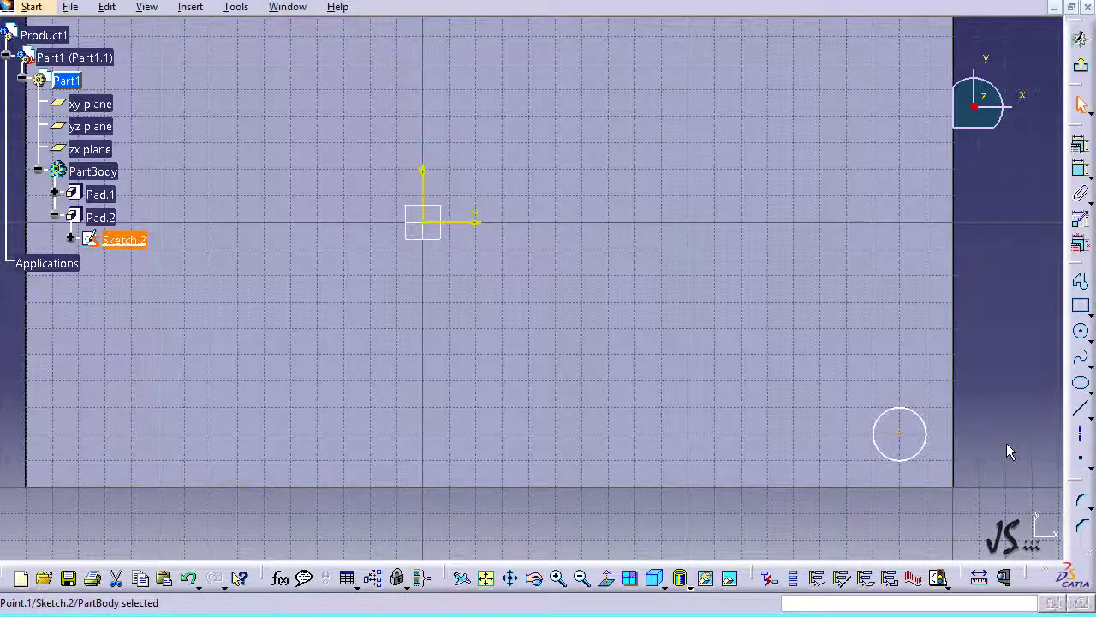
left_click(954, 401, "ctrl")
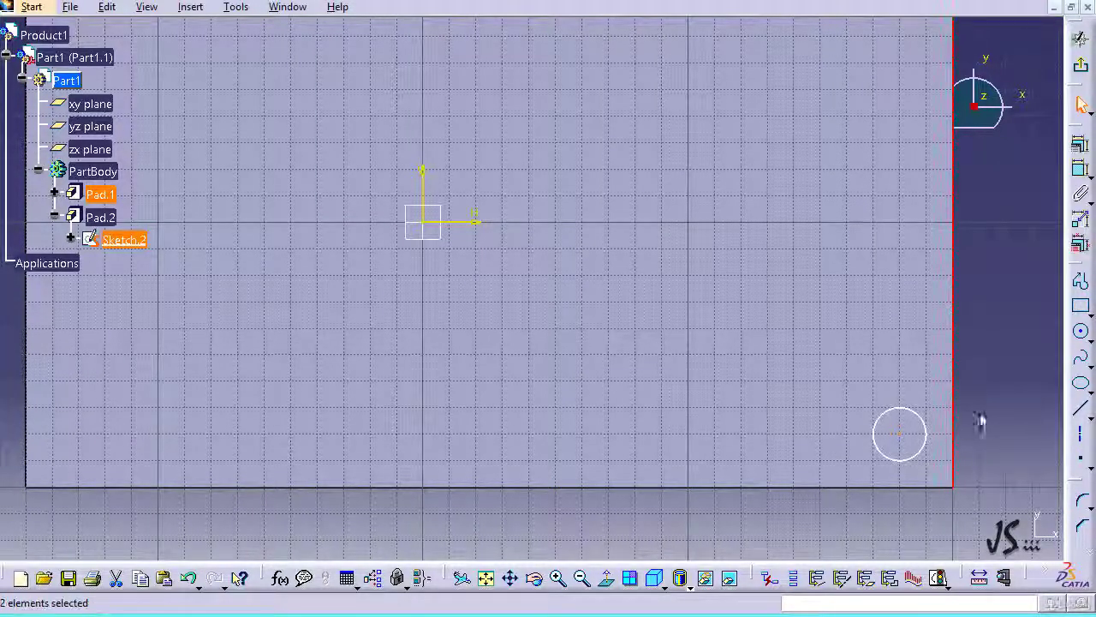
left_click(1077, 153)
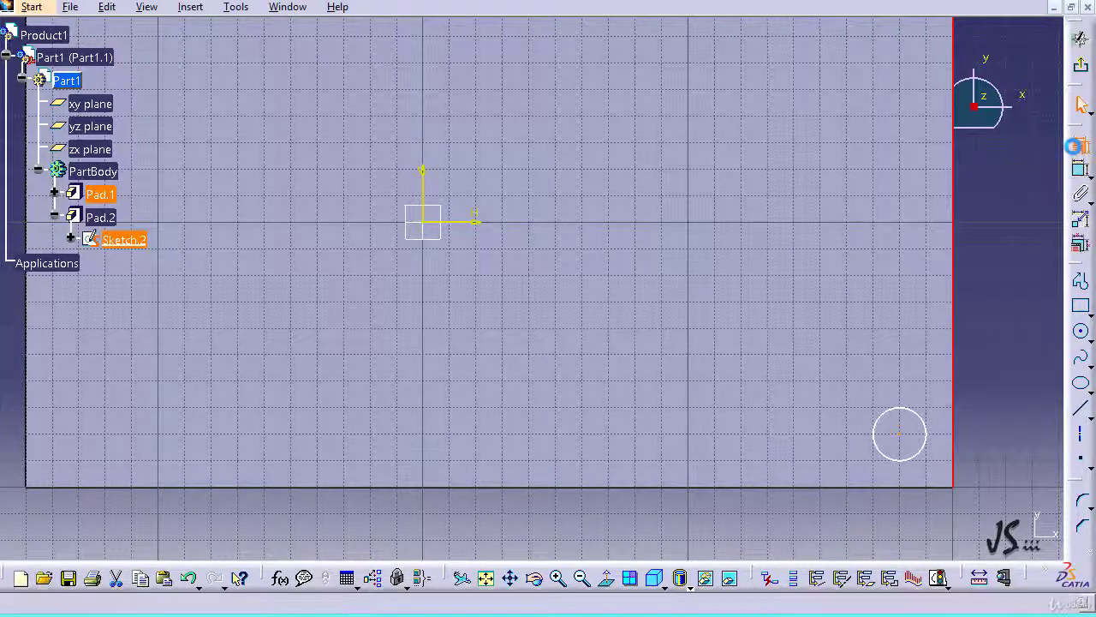
left_click_drag(973, 275, 667, 261)
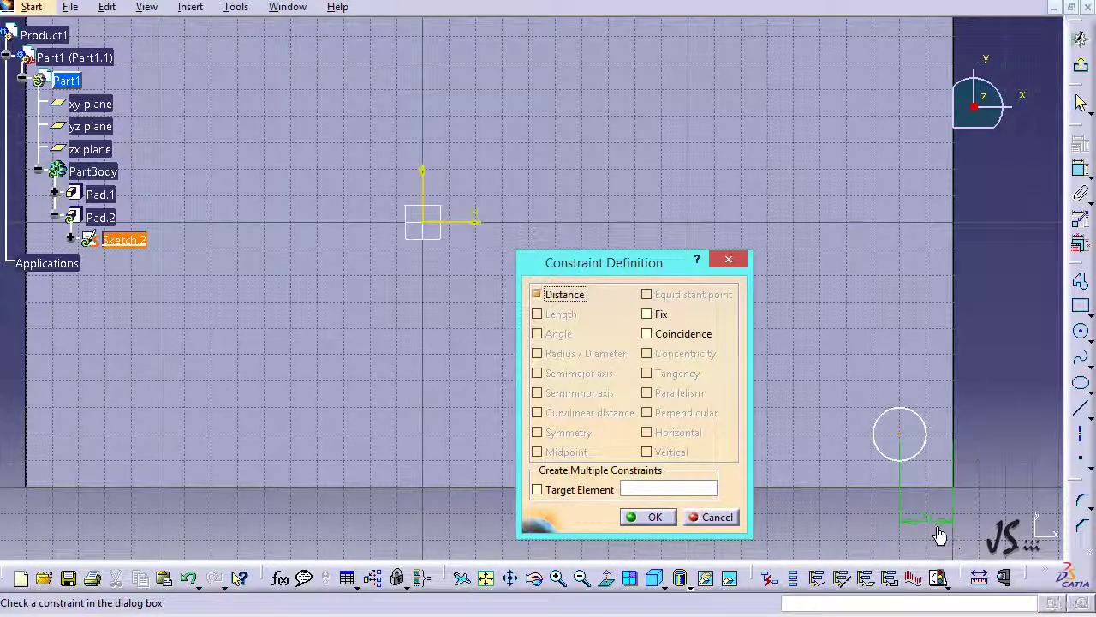
left_click(651, 516)
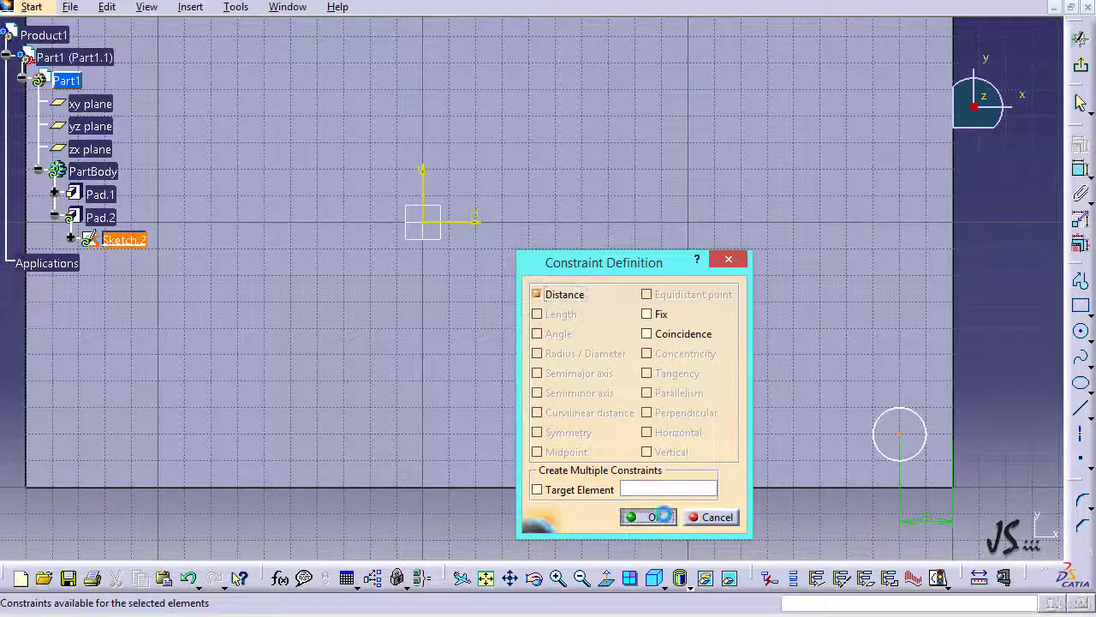
- Set the distance between the circle's center and the plate's vertical edge to 30 mm
double_click(940, 522)
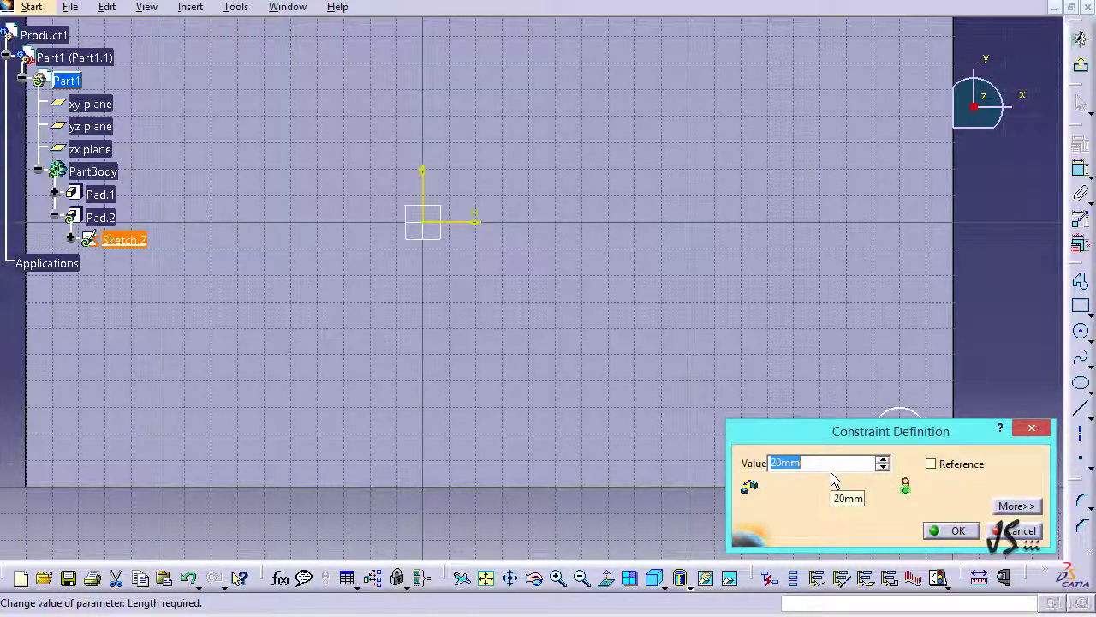
type("30")
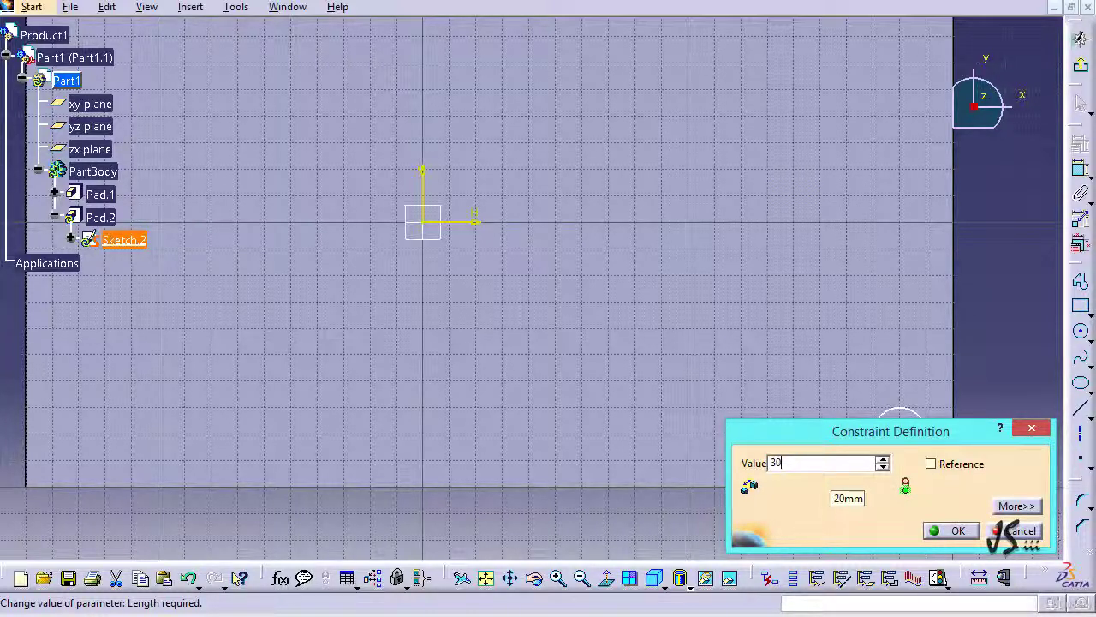
left_click(927, 536)
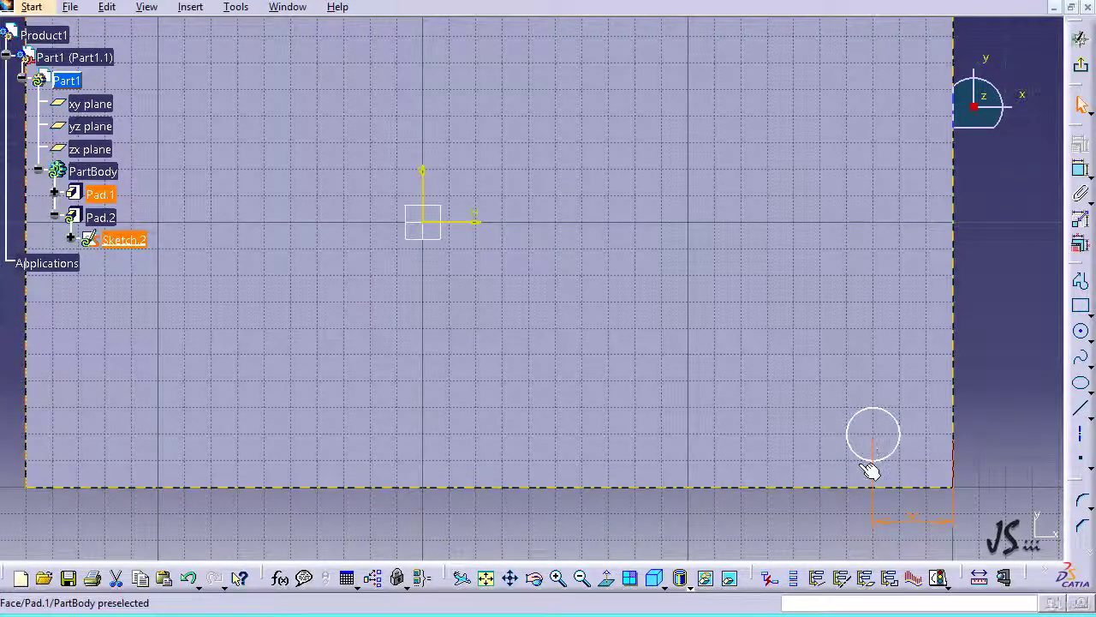
- Dimension the sketched circle and set its diameter to 30 mm
left_click(895, 419)
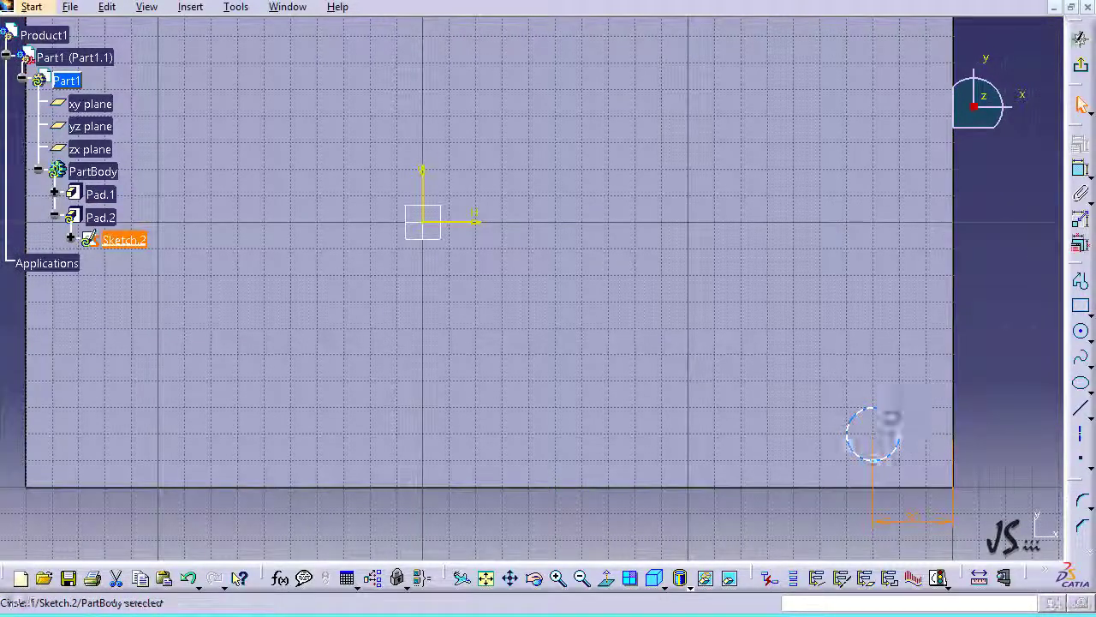
left_click(1081, 169)
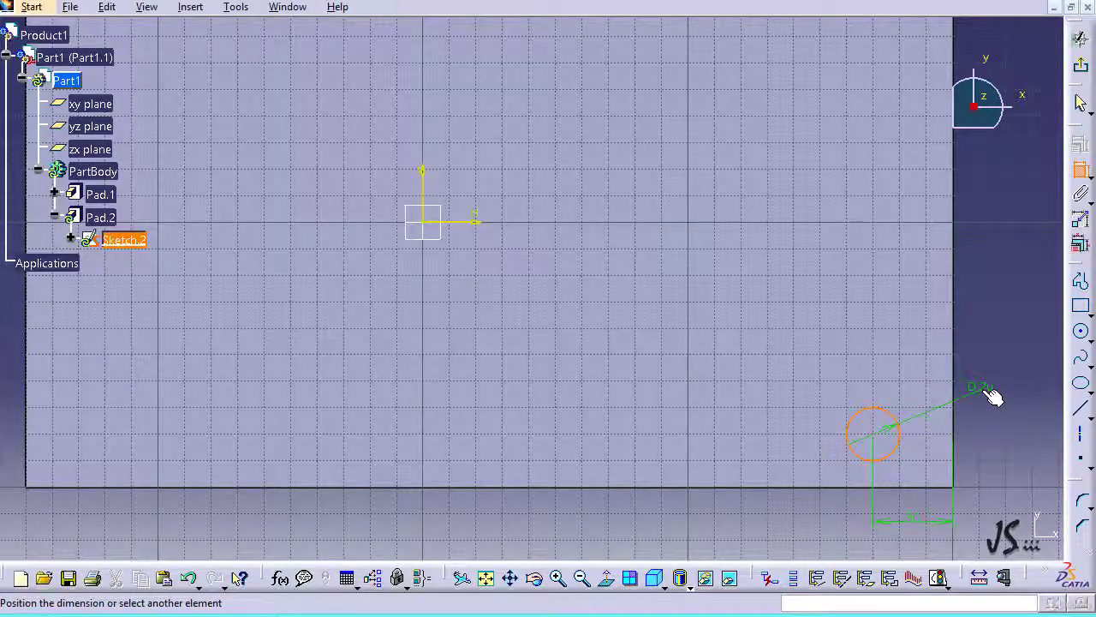
left_click(991, 396)
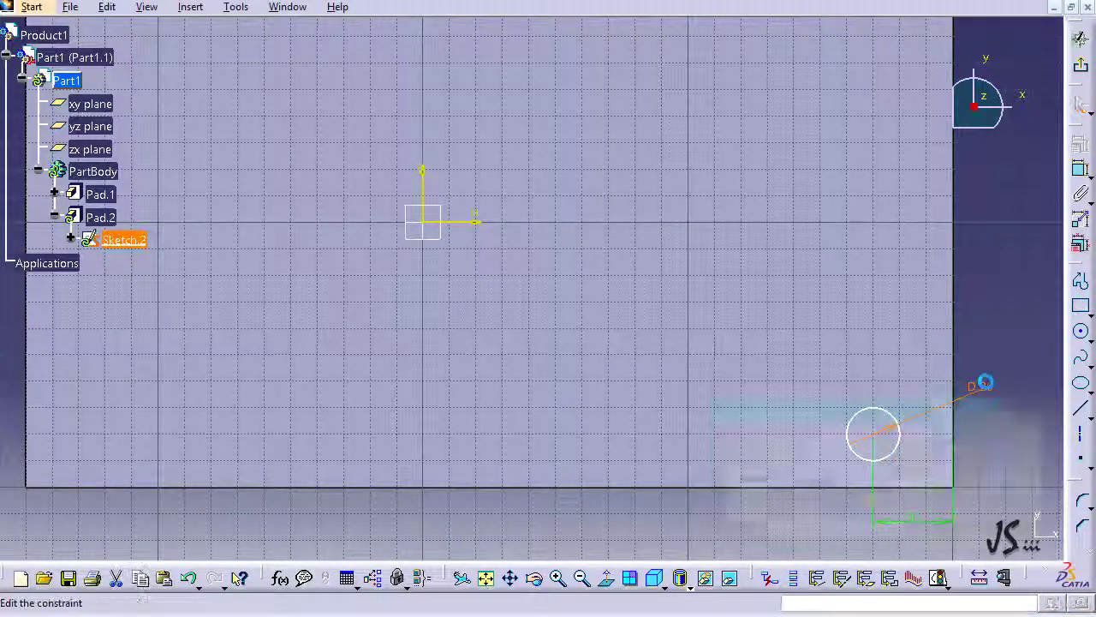
double_click(985, 382)
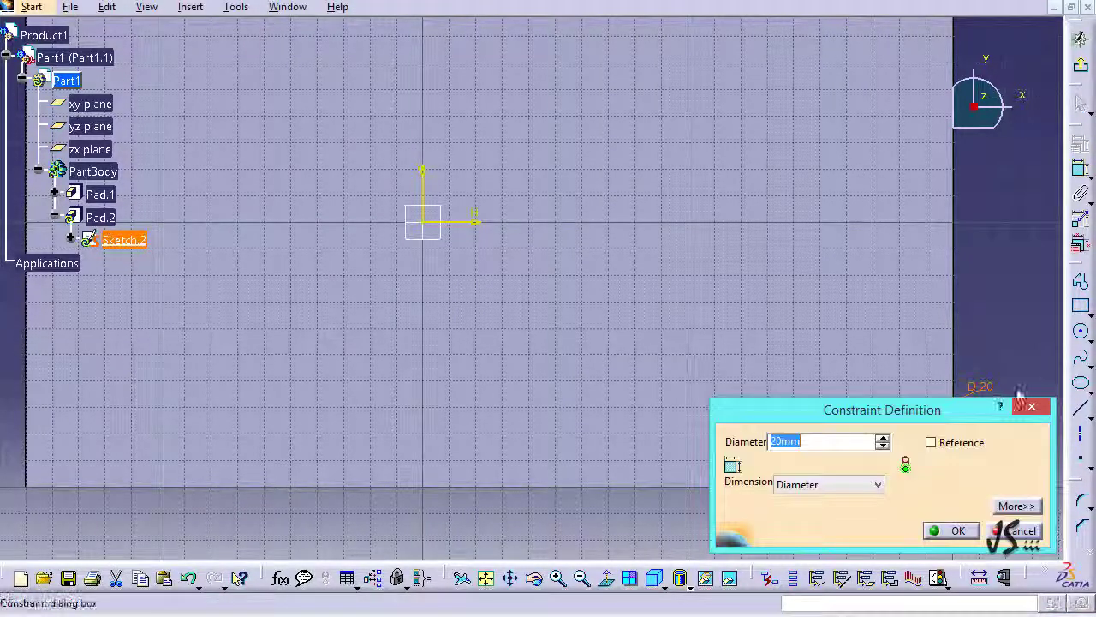
left_click(875, 486)
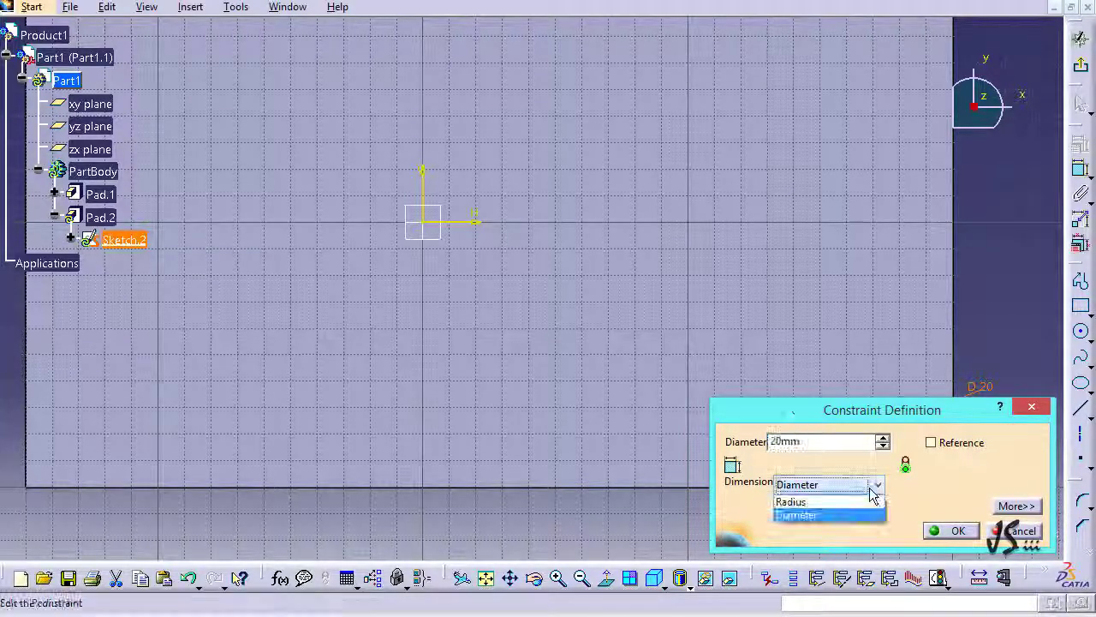
left_click(906, 487)
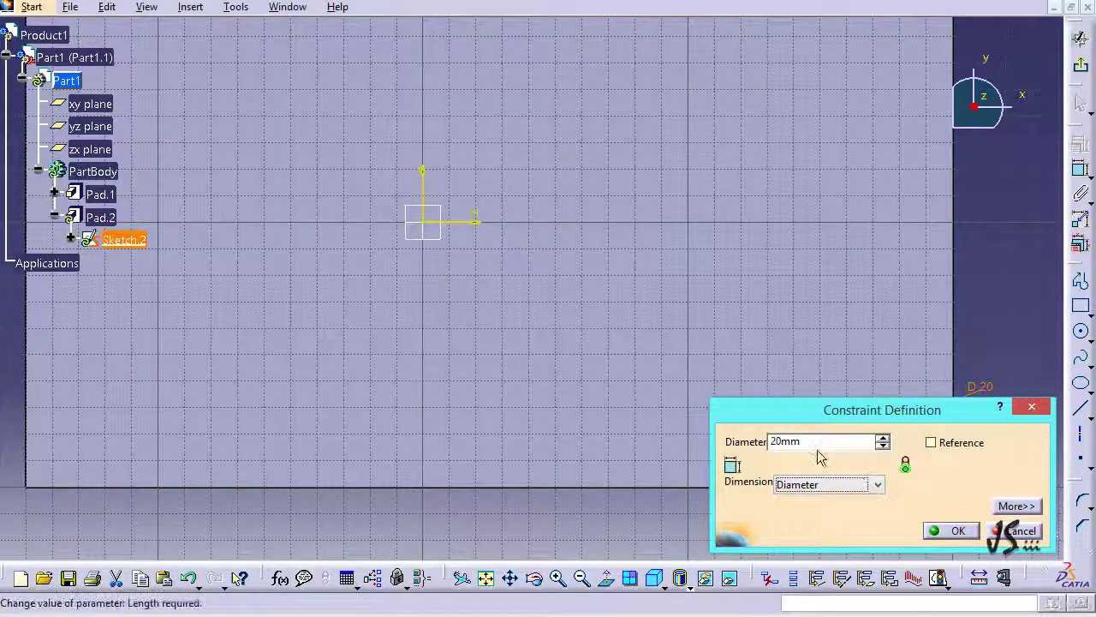
left_click_drag(819, 443, 735, 438)
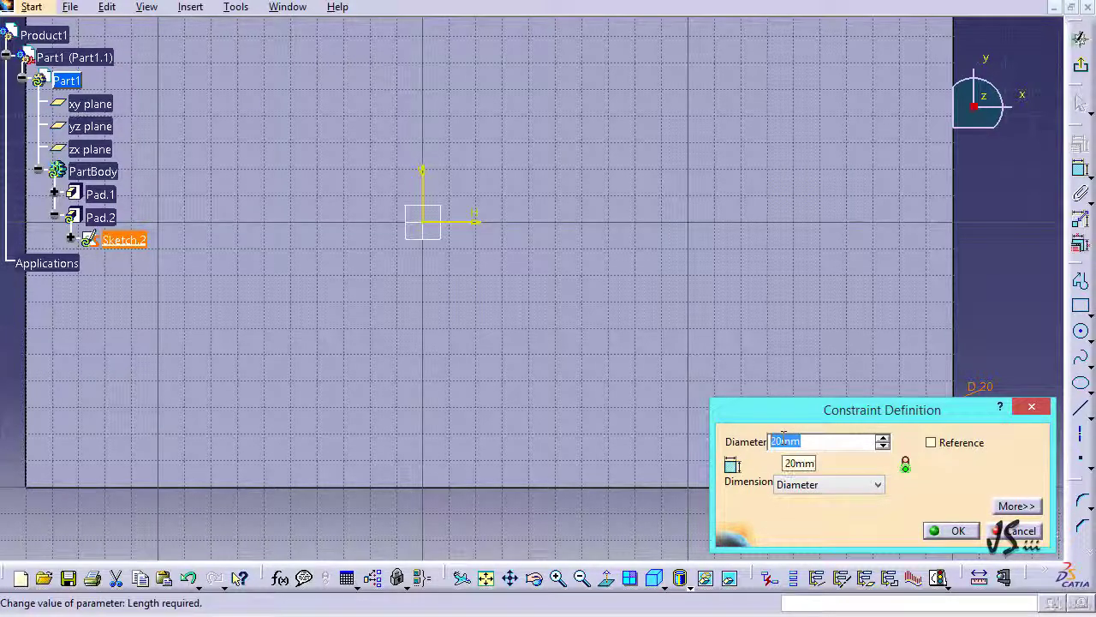
type("30")
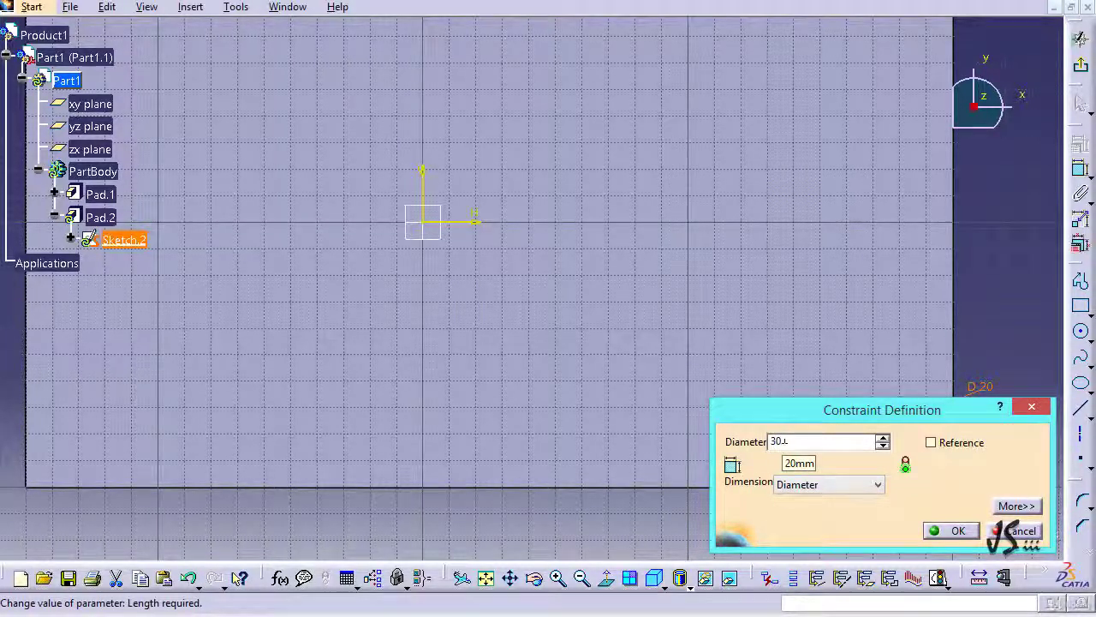
left_click(964, 529)
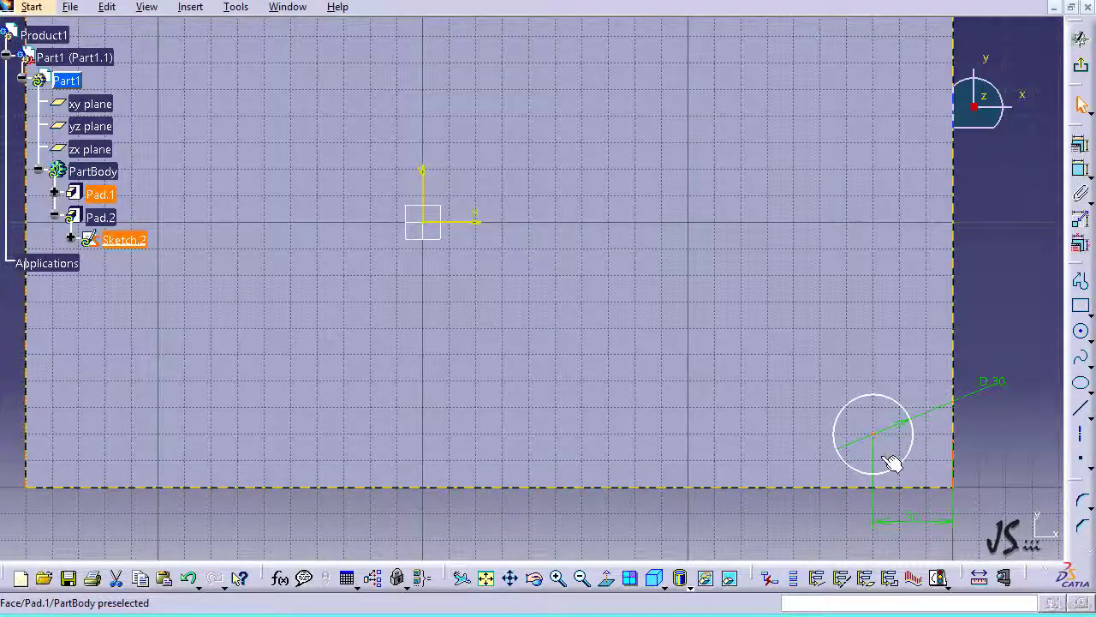
- Constrain the circle's center 30 mm from the plate's nearest horizontal edge and exit the sketch
left_click(835, 489)
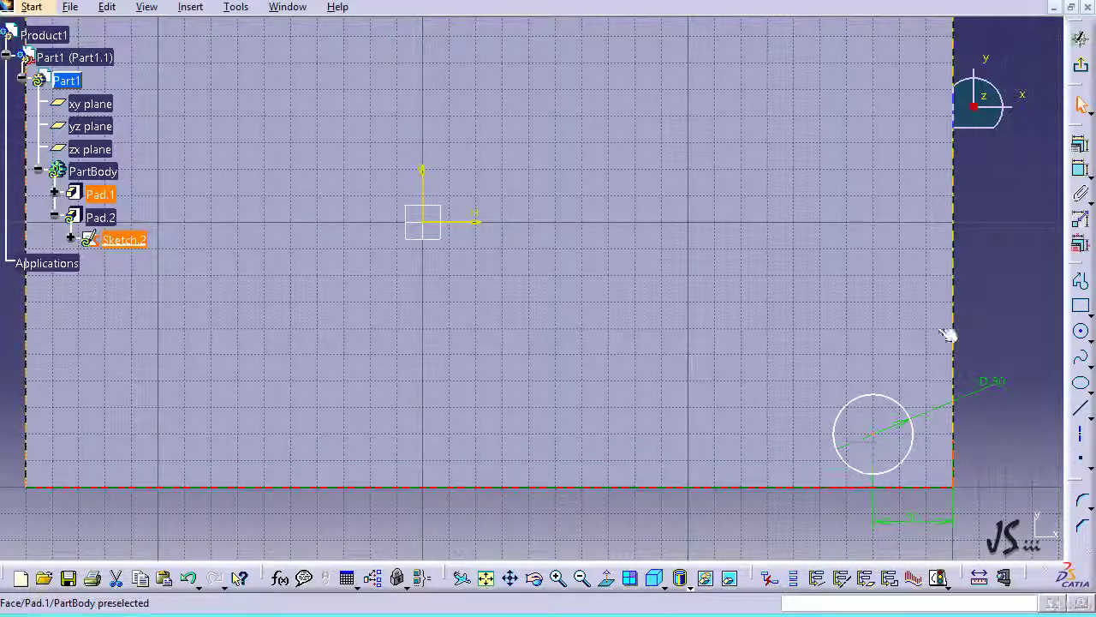
left_click(1081, 171)
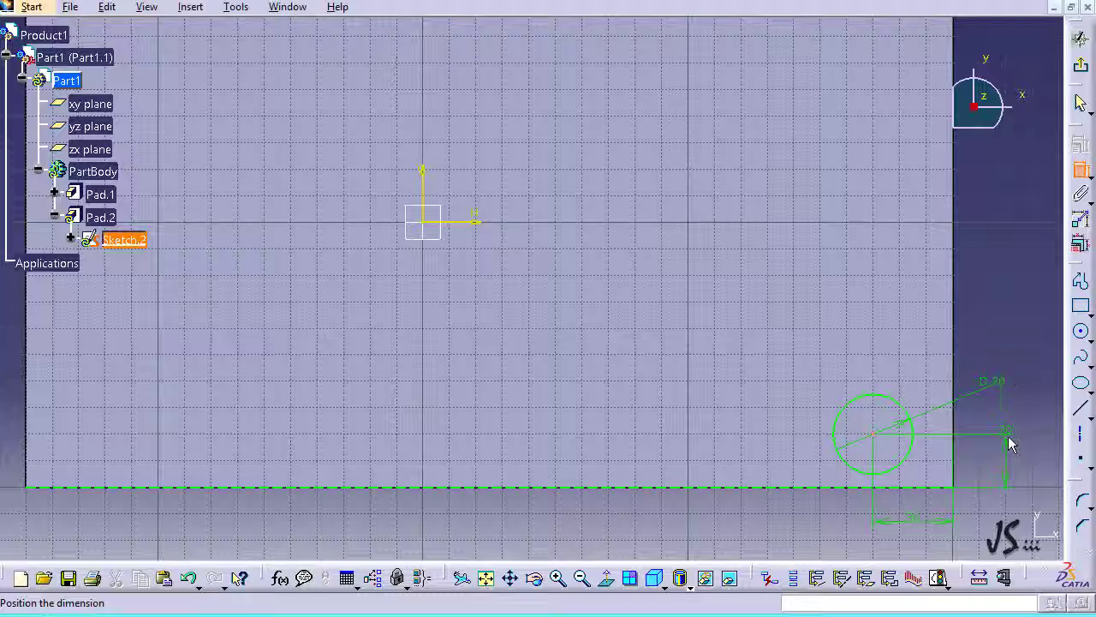
left_click(1009, 469)
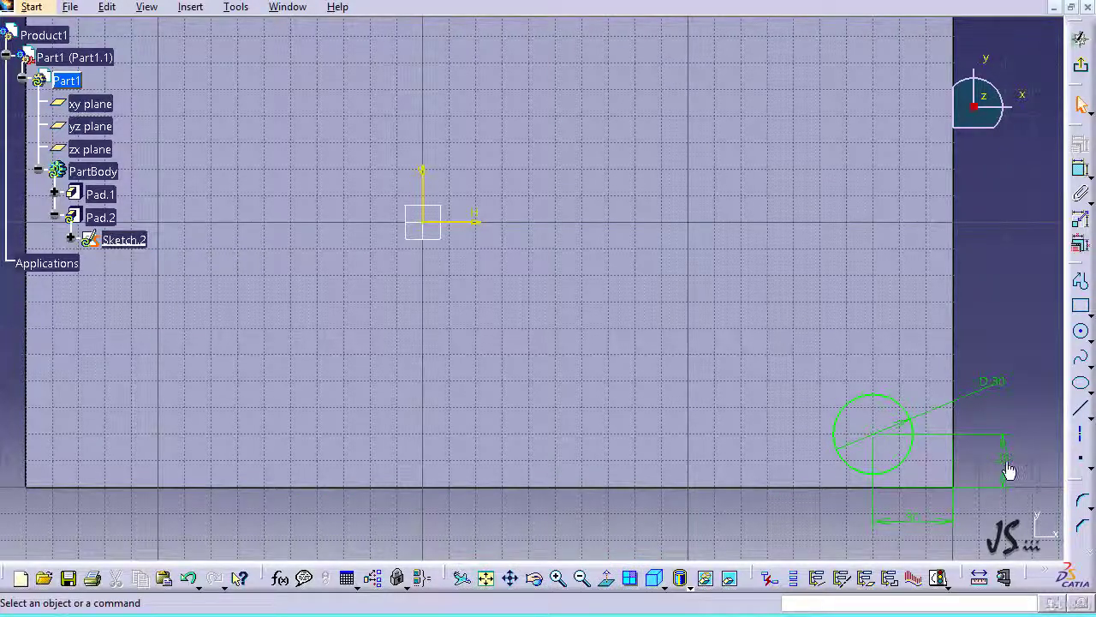
double_click(1008, 469)
type("30")
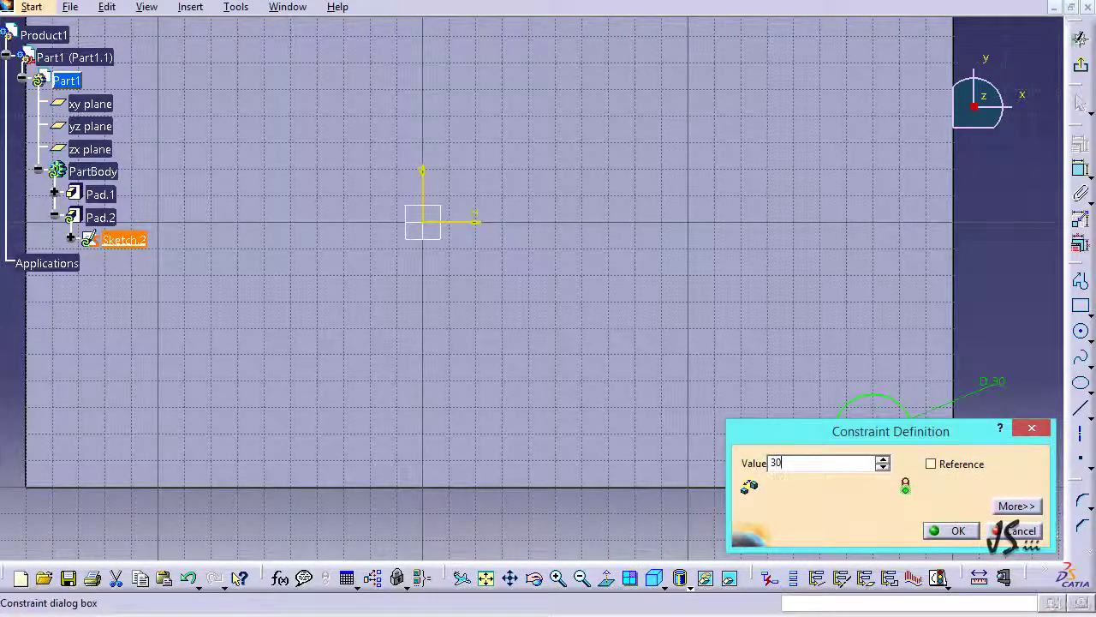
left_click(952, 530)
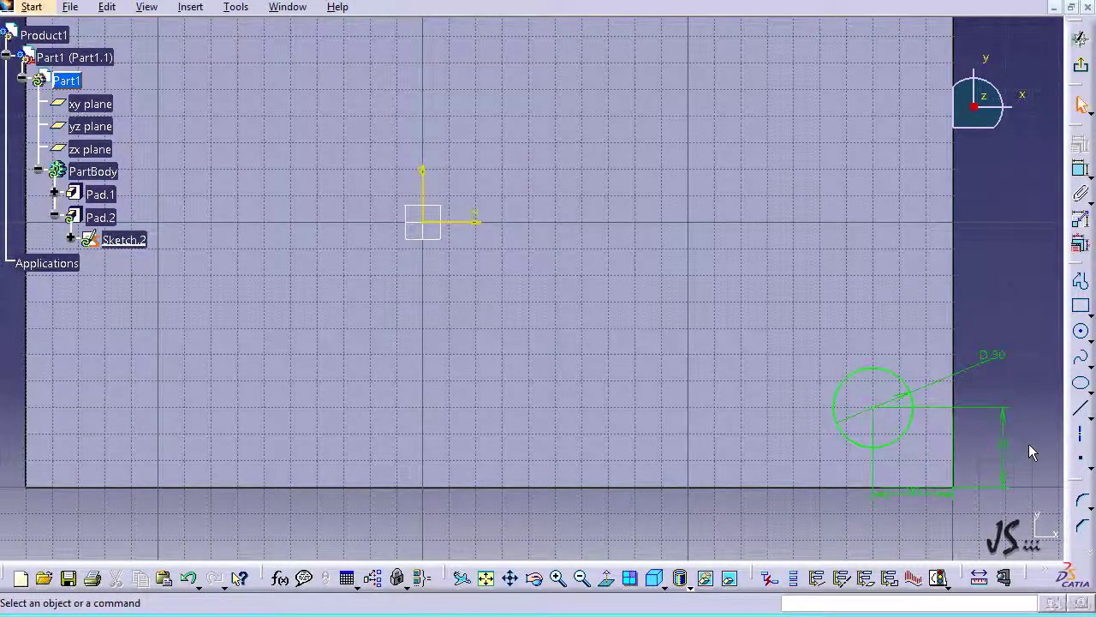
left_click(1078, 68)
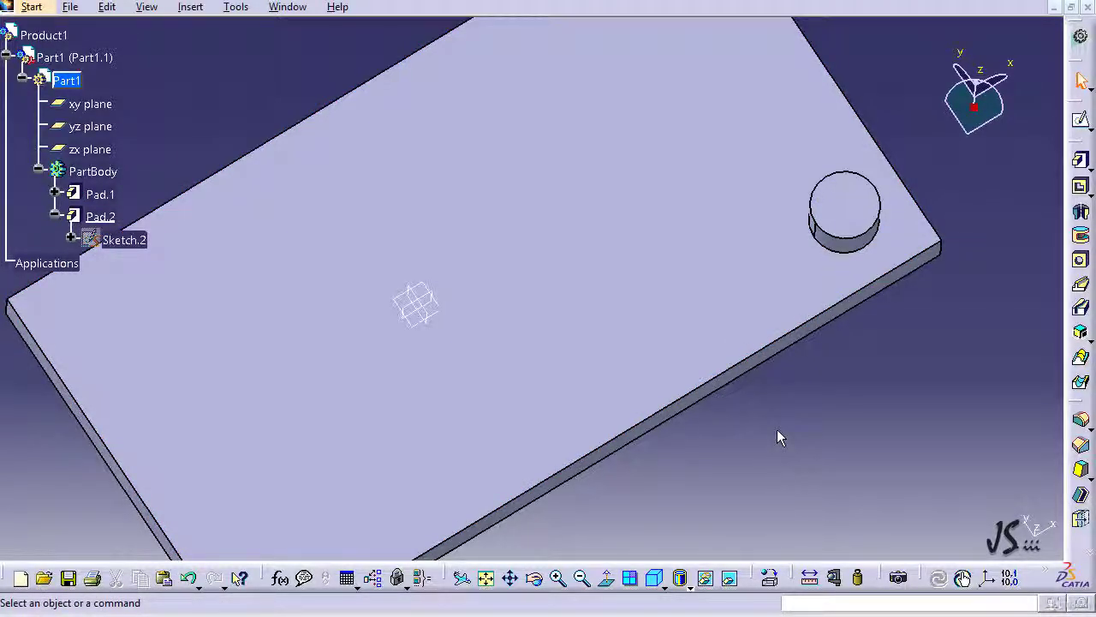
- Add a 3D distance constraint between the zx plane and the long front edge of the plate's top face
left_click(188, 9)
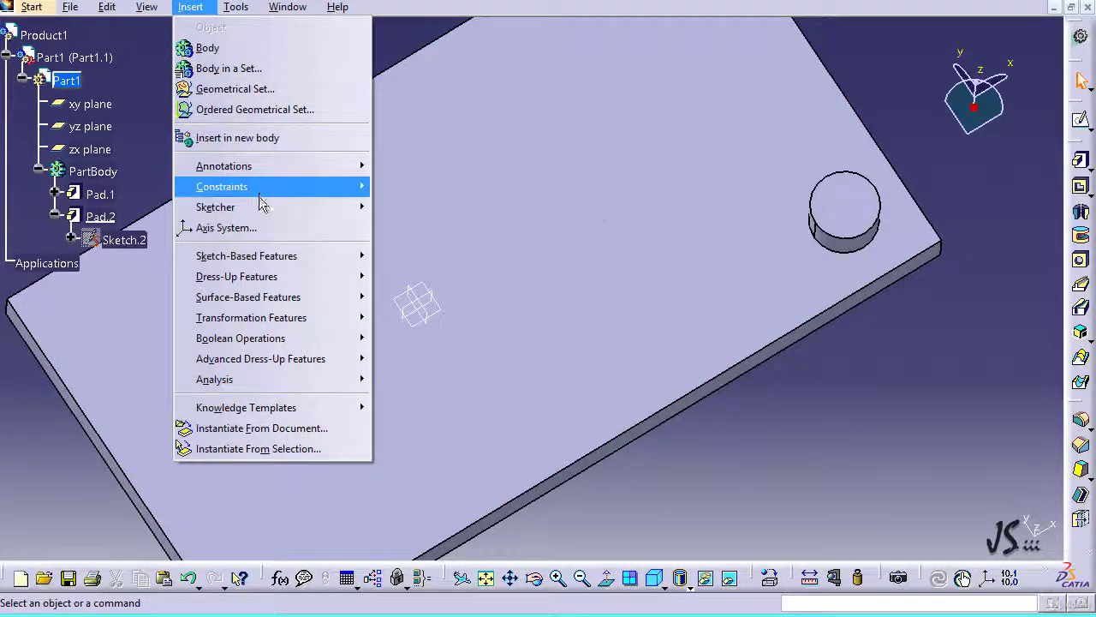
mouse_move(261, 193)
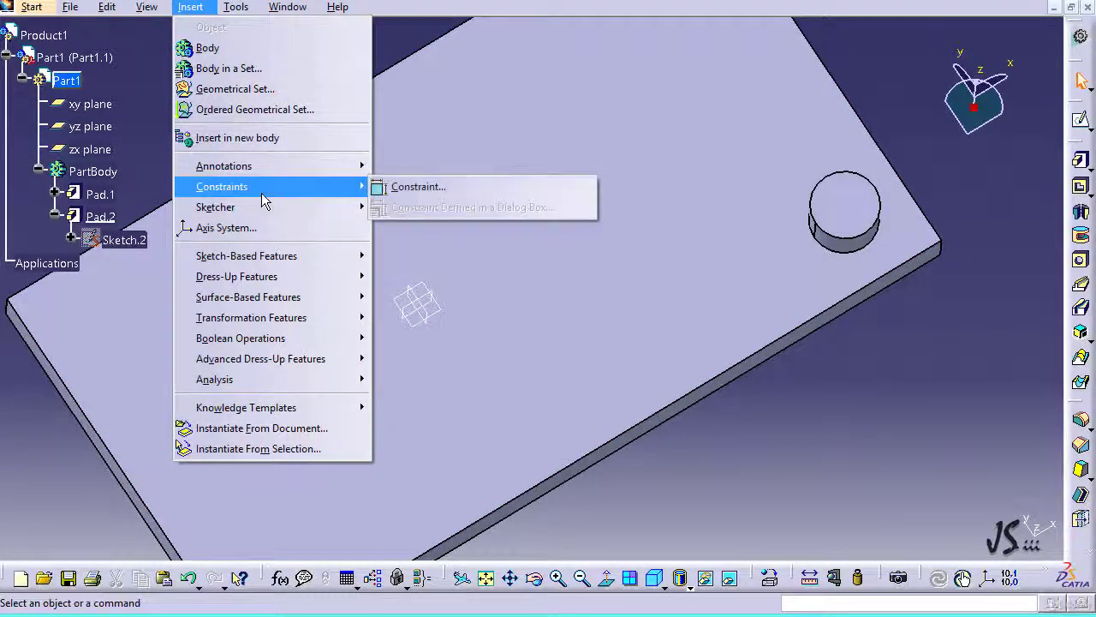
left_click(408, 188)
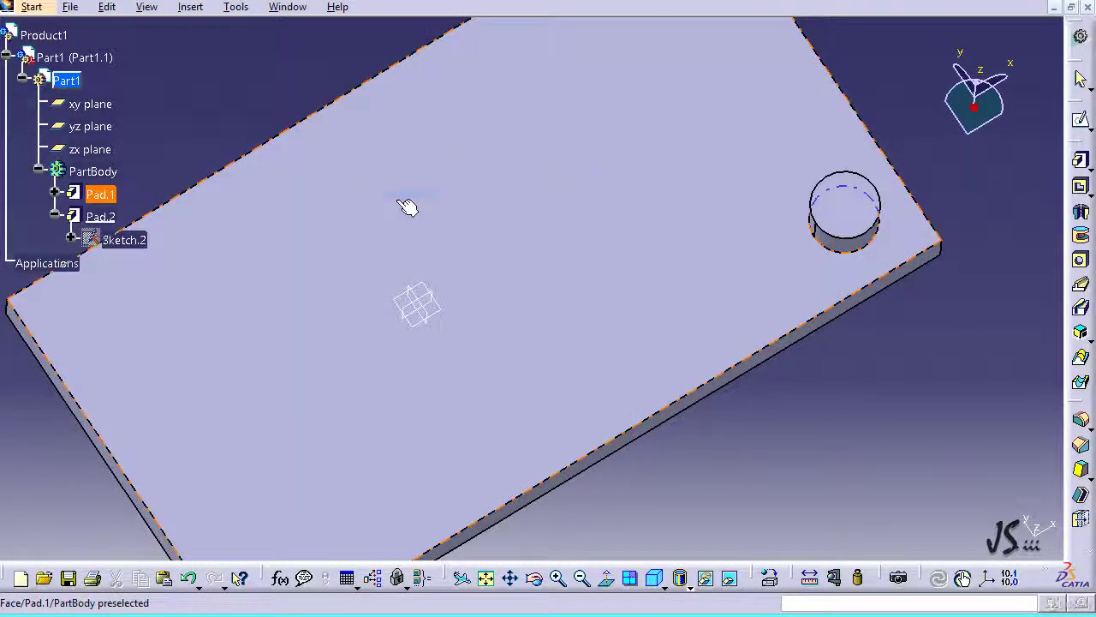
left_click(424, 310)
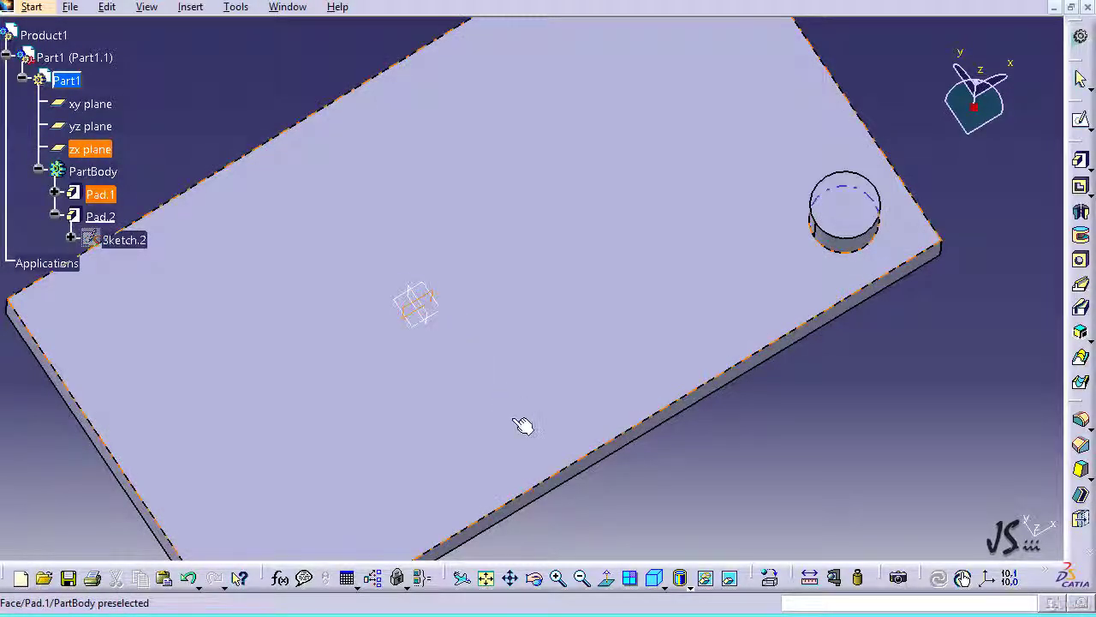
left_click(550, 489)
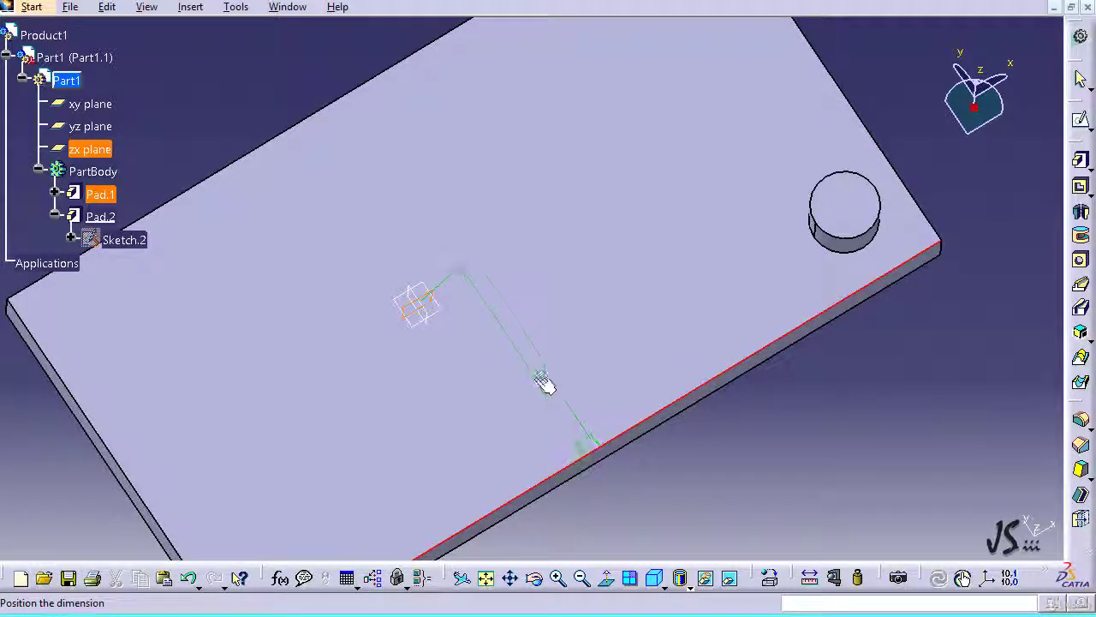
left_click(533, 384)
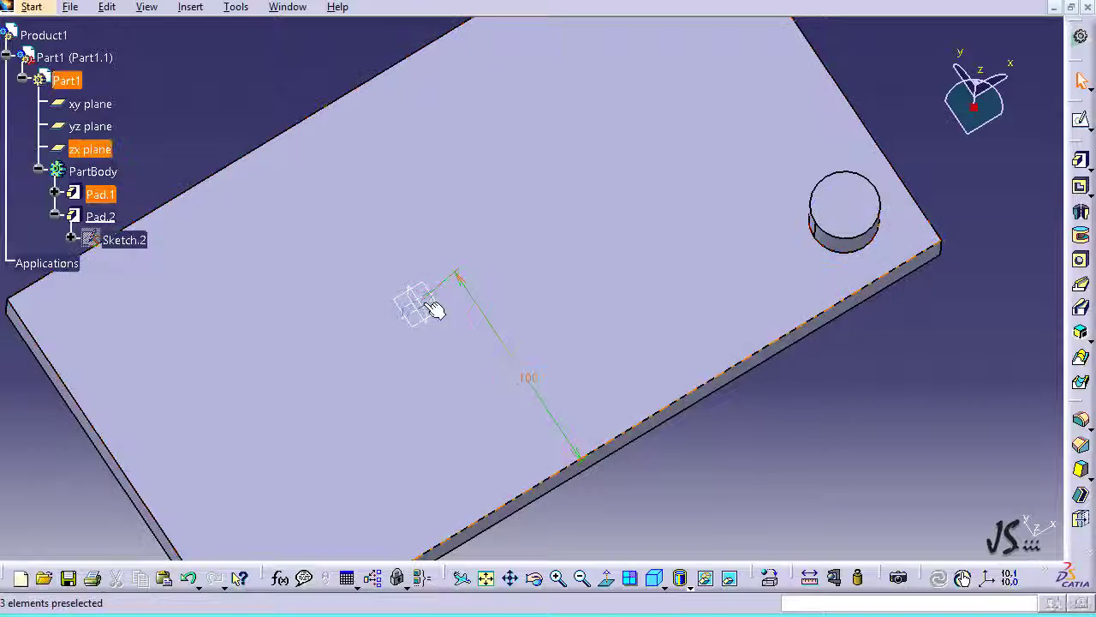
- Set the distance between the zx plane and the plate's long front edge to 80 mm
double_click(532, 384)
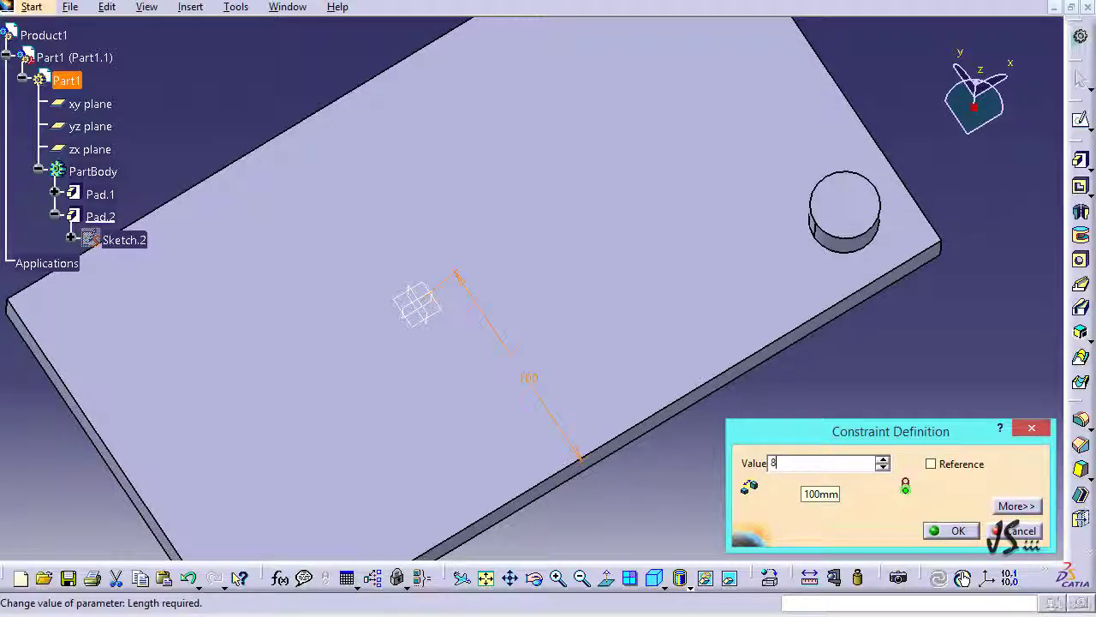
left_click(950, 530)
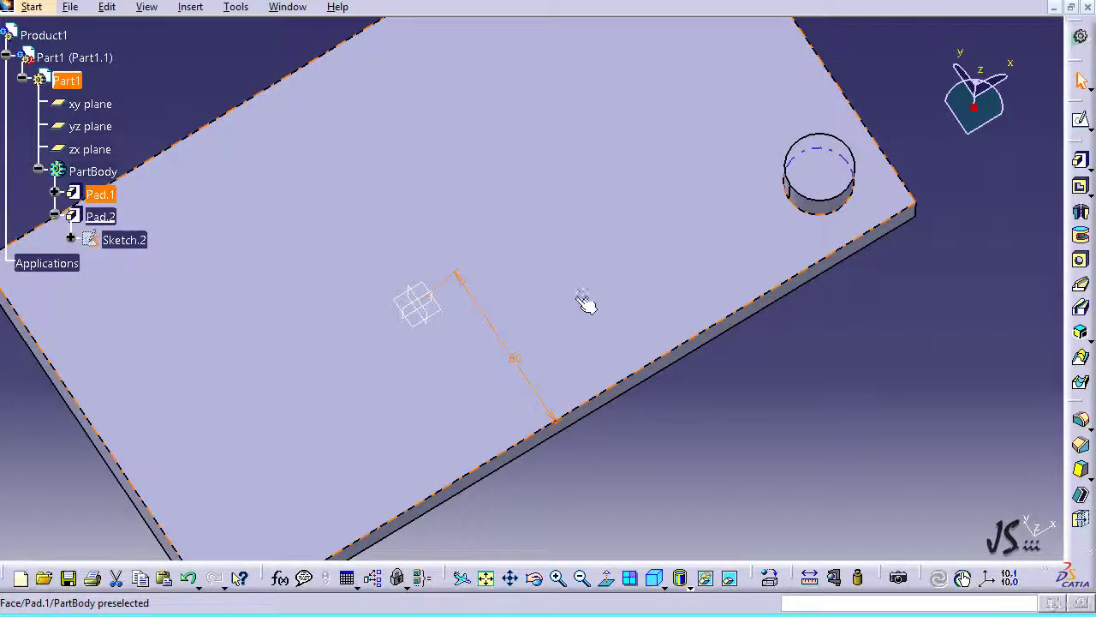
left_click(710, 452)
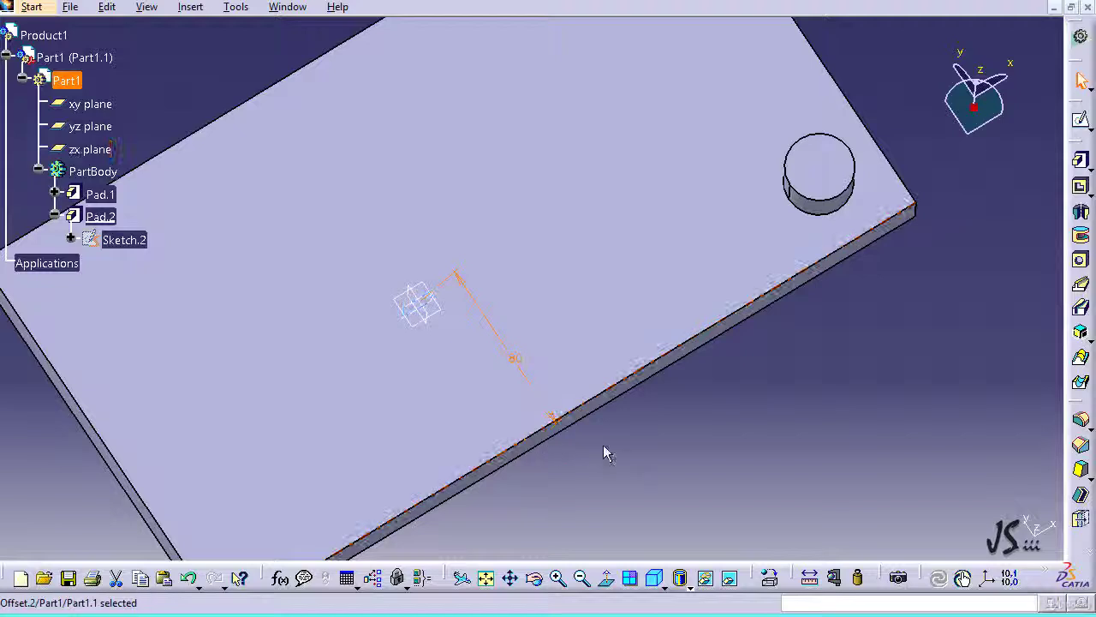
- Create a Distance constraint through the constraint definition dialog between the yz plane and the short edge of the plate on its far side from the cylinder
left_click(69, 494)
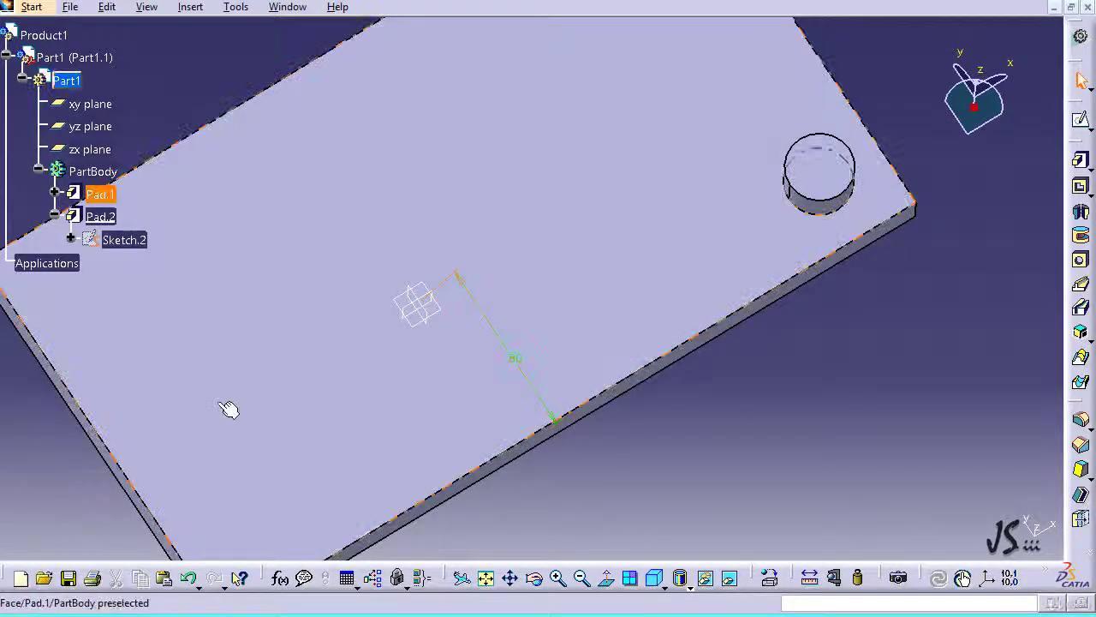
left_click(437, 317)
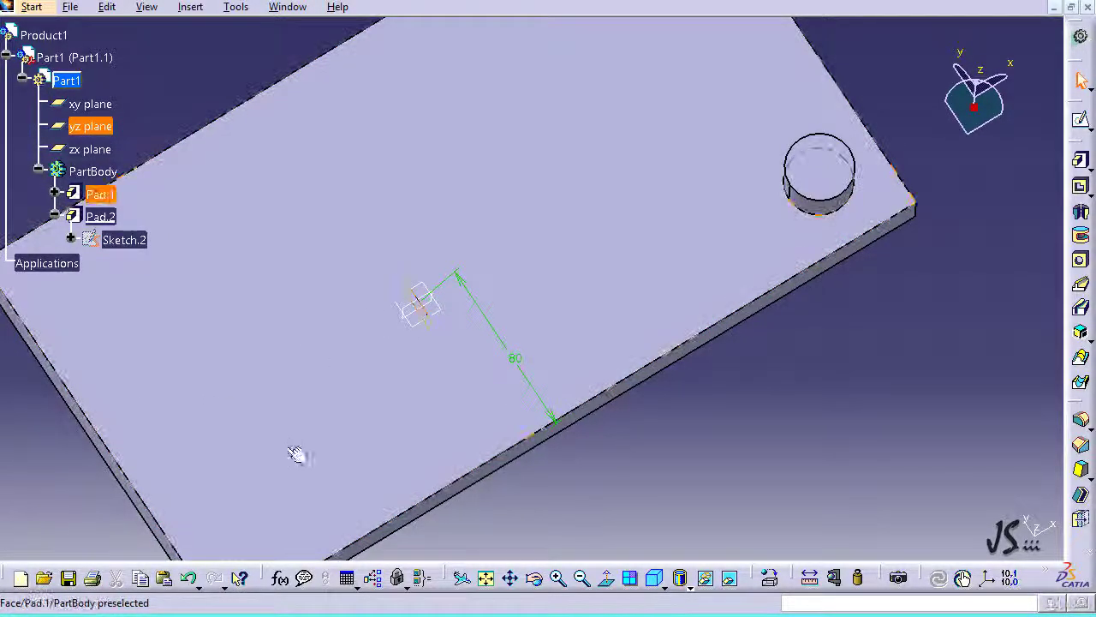
left_click(114, 448, "ctrl")
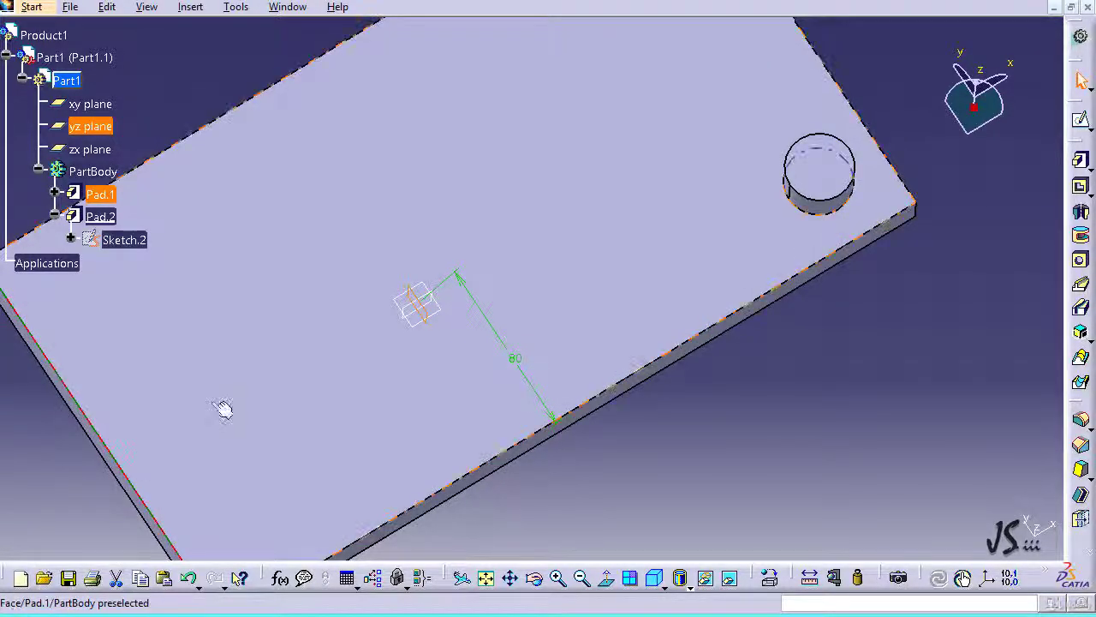
left_click(188, 8)
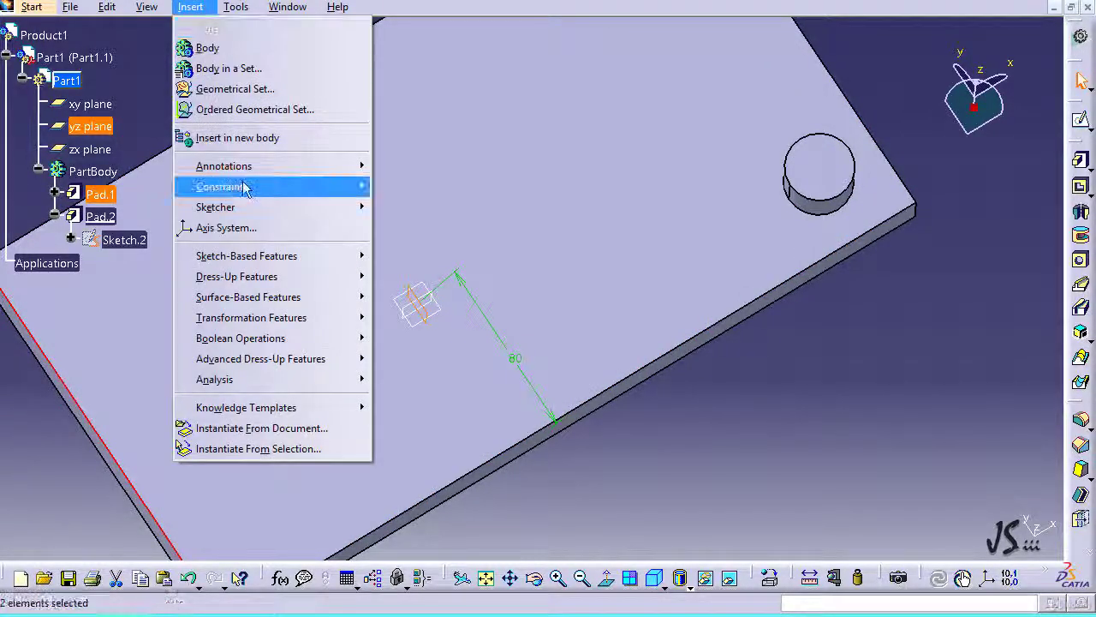
mouse_move(249, 196)
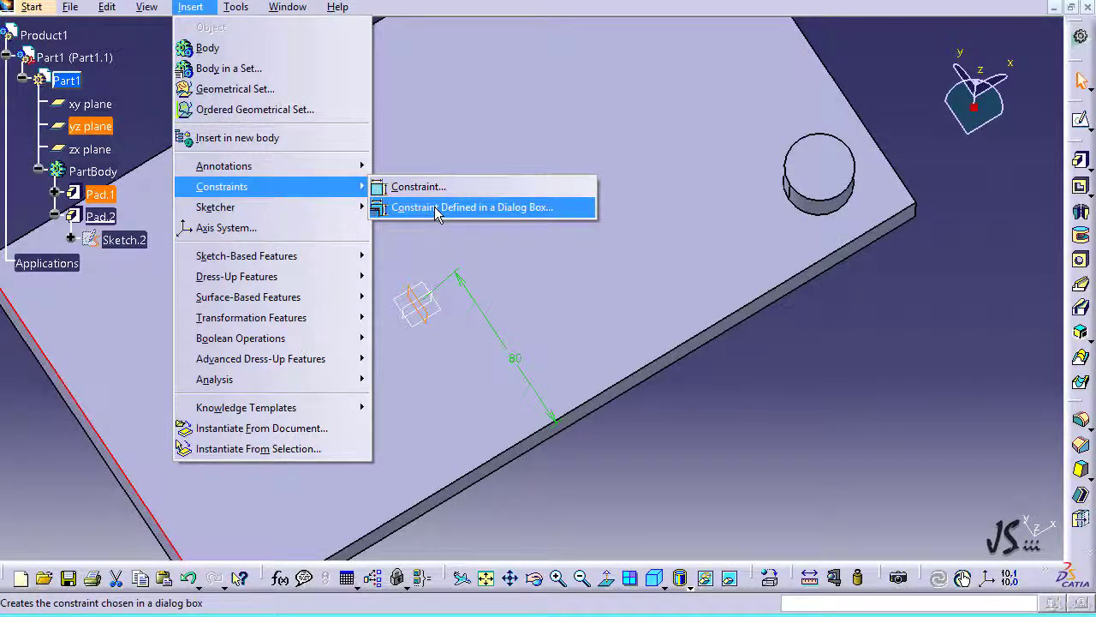
left_click(434, 207)
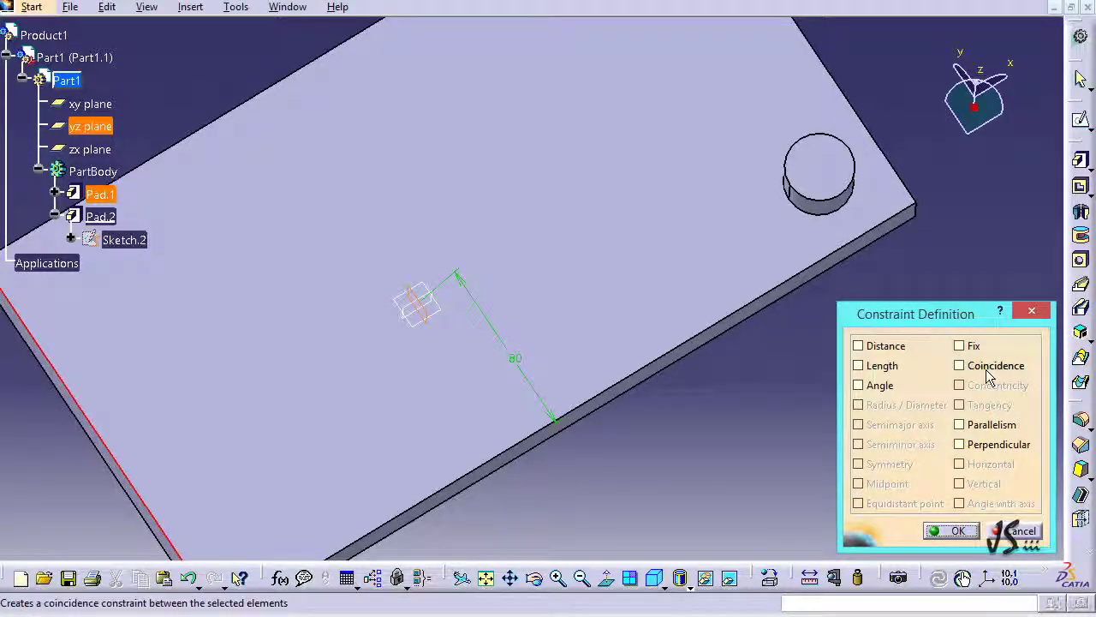
left_click(895, 350)
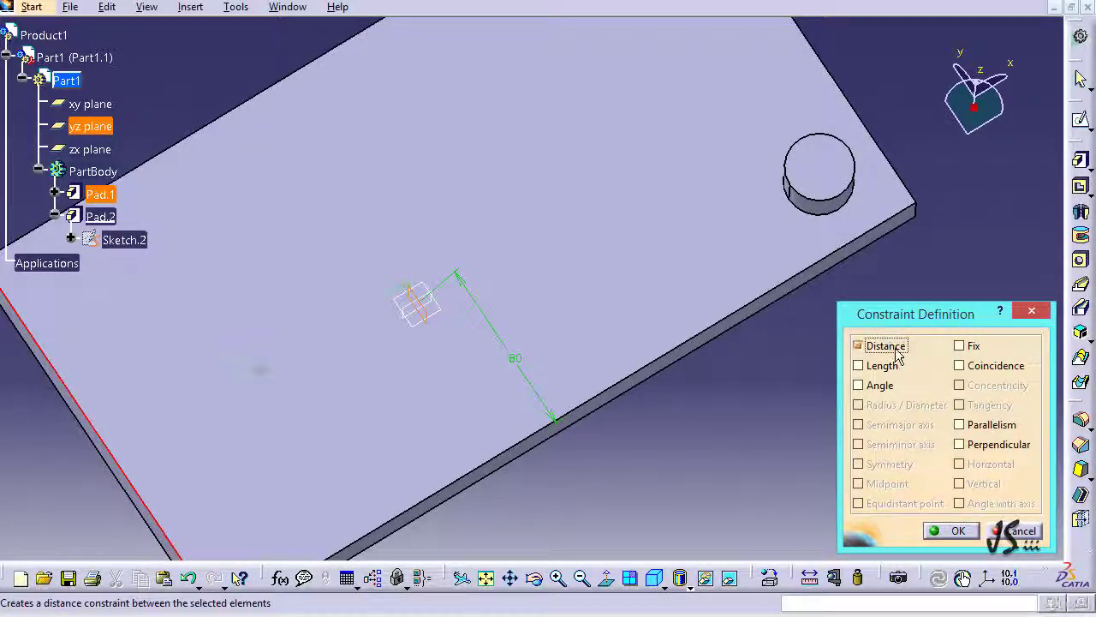
left_click(957, 531)
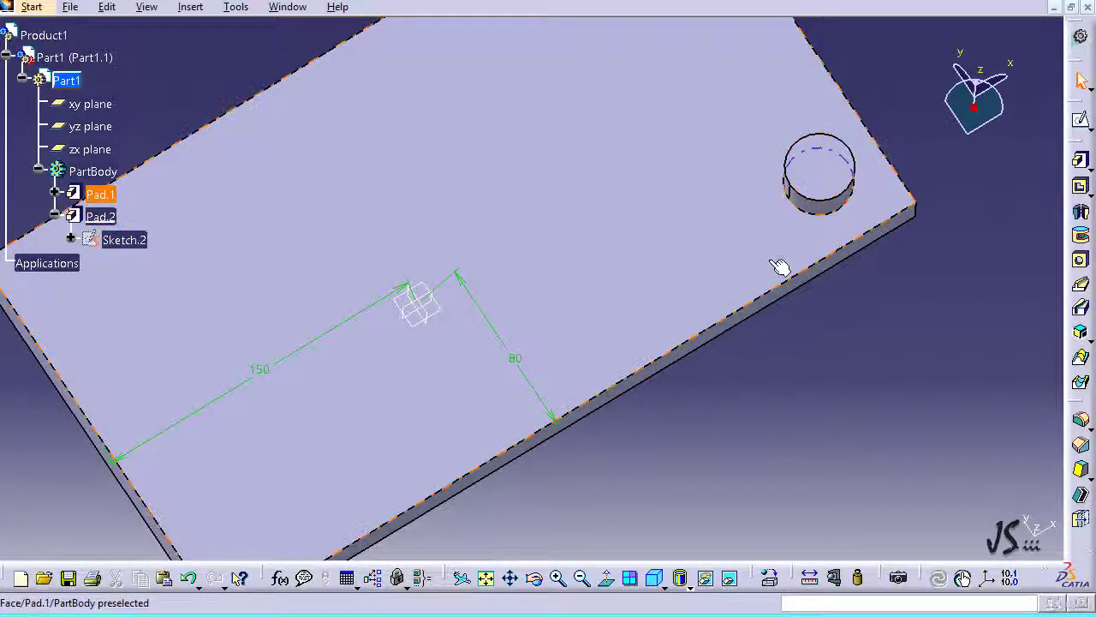
- Try to add a diameter constraint to the circular top edge of the cylinder
left_click(851, 183)
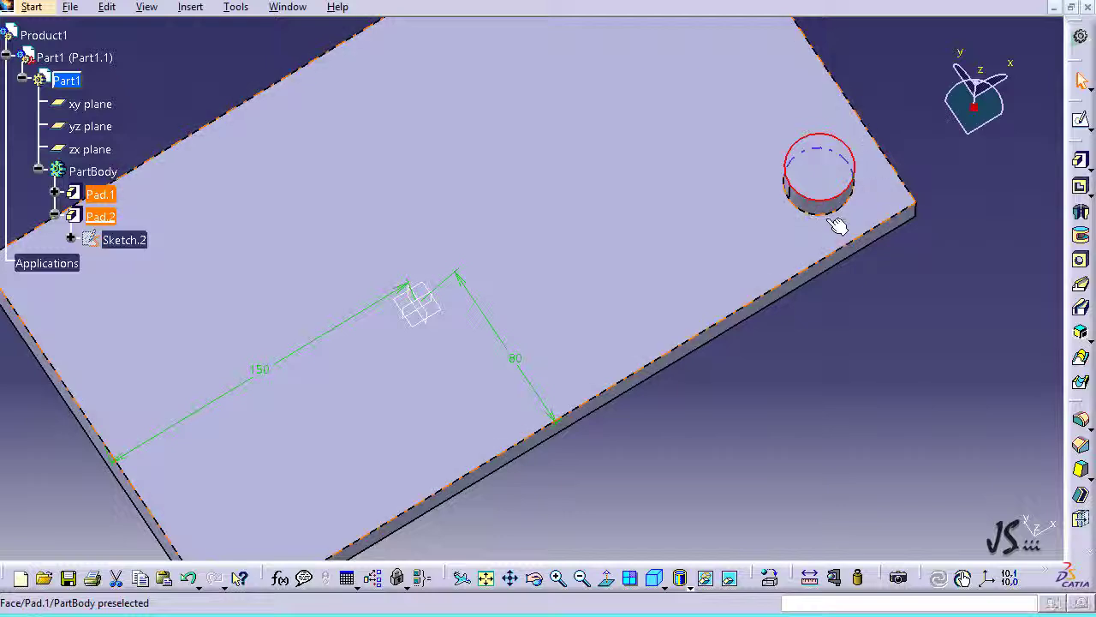
left_click(190, 8)
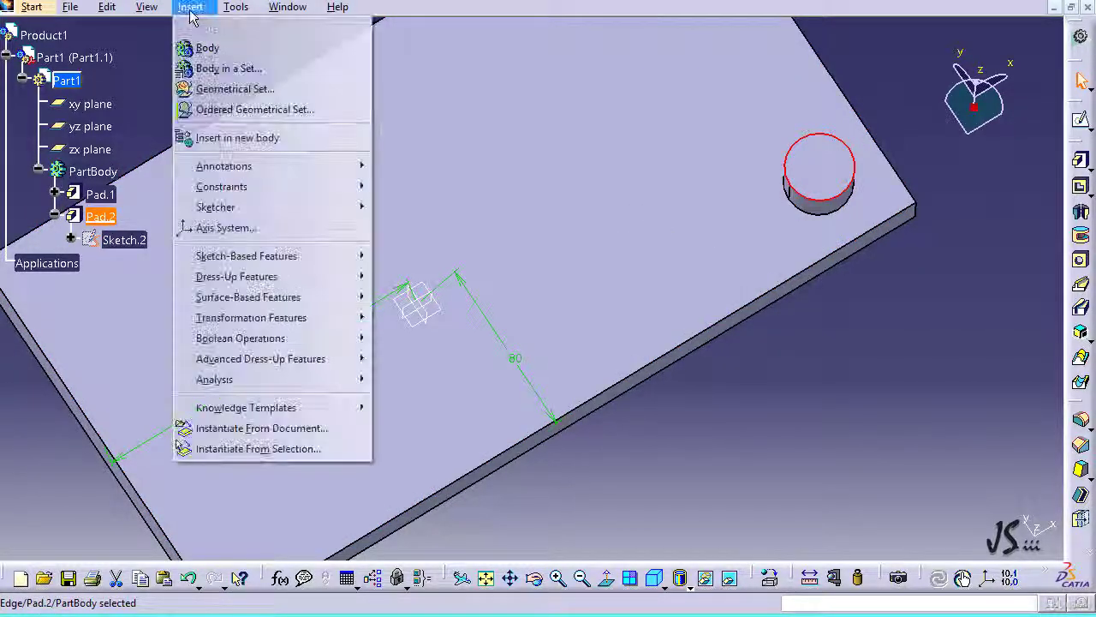
mouse_move(295, 189)
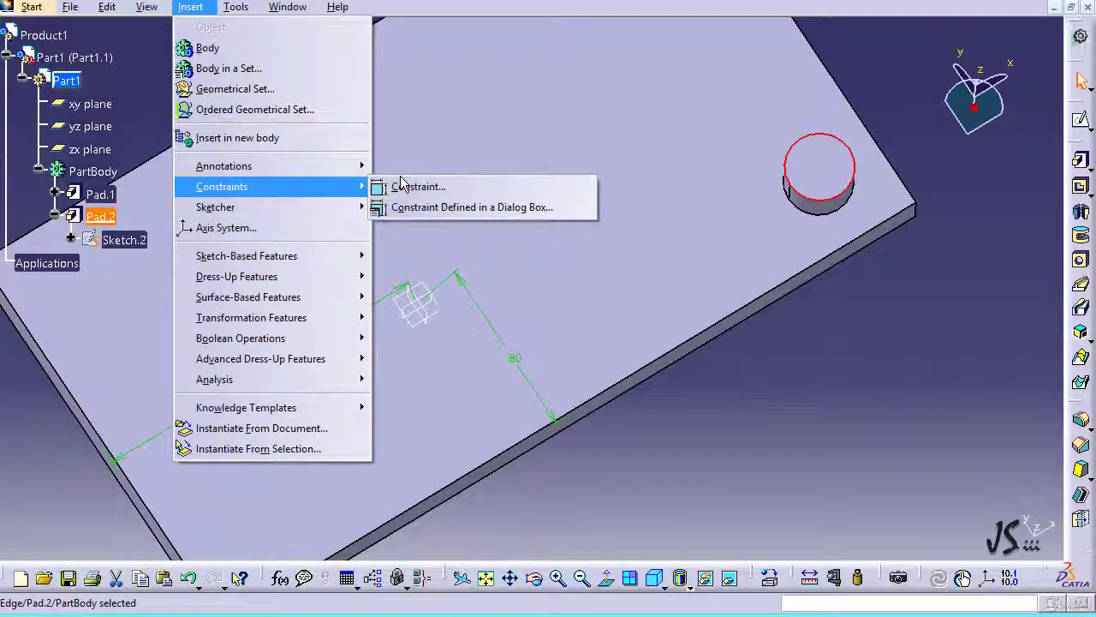
left_click(411, 187)
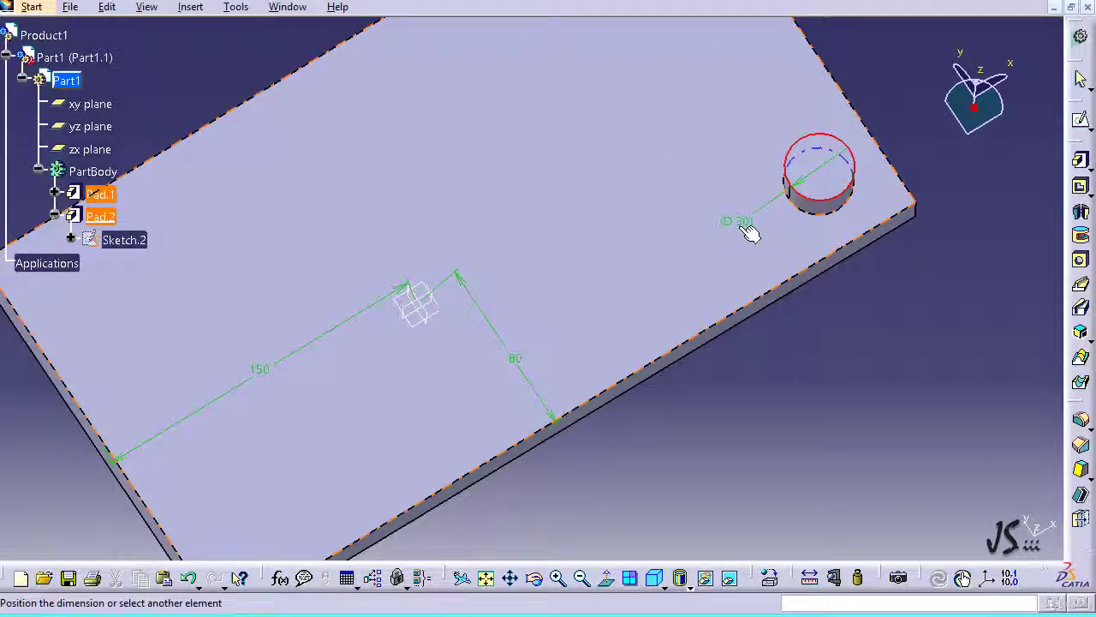
left_click(735, 230)
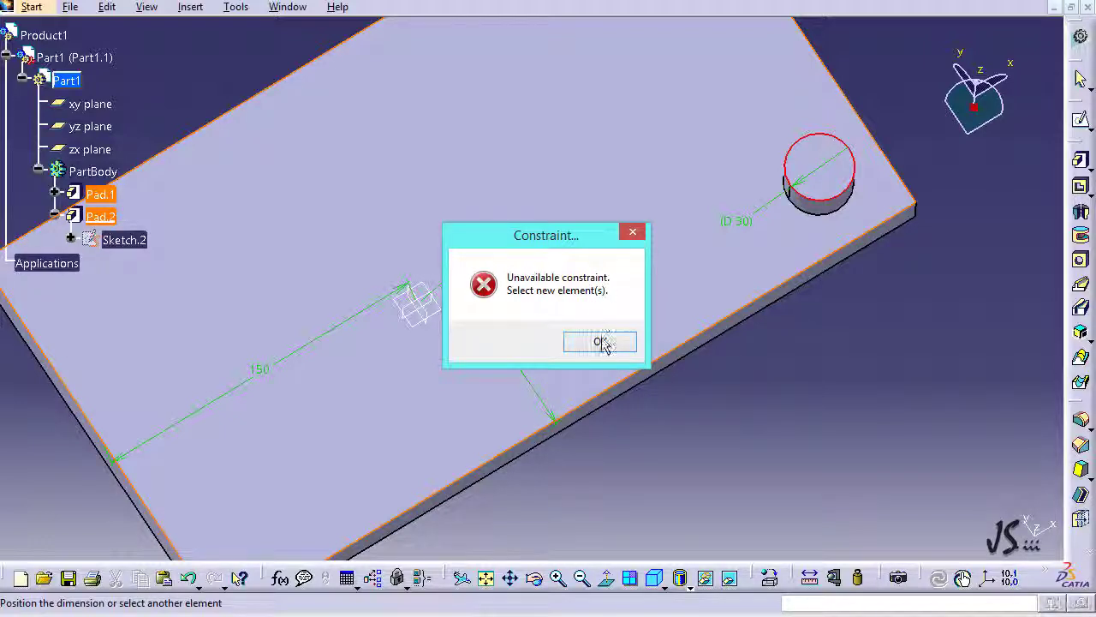
left_click(615, 344)
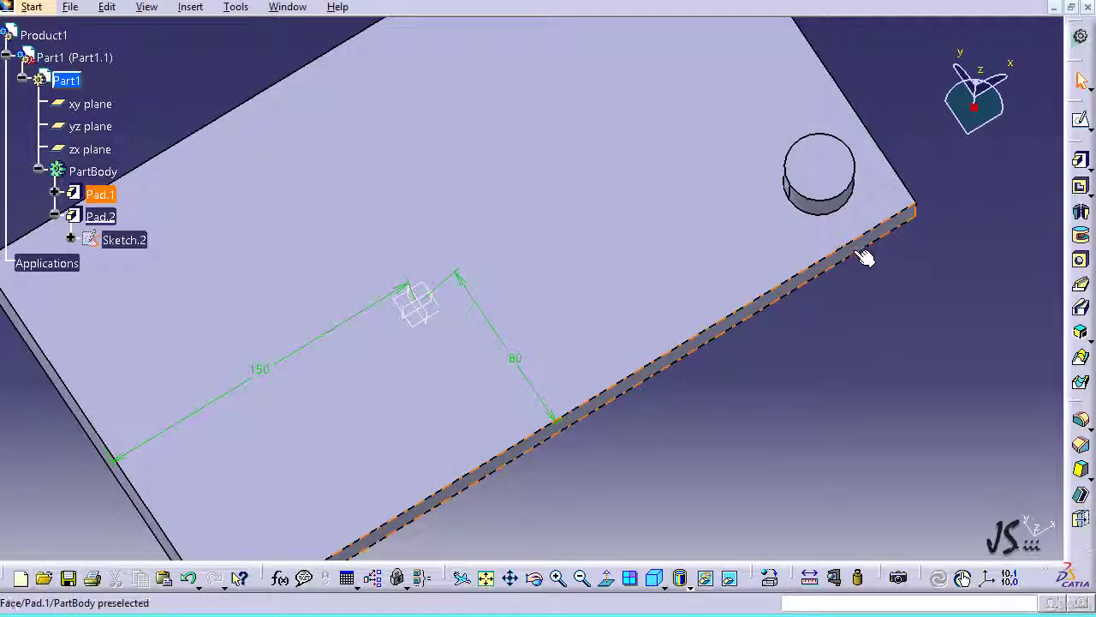
- Add a length constraint to the long front edge of the plate's top face, placing the dimension outside the plate
left_click(717, 323)
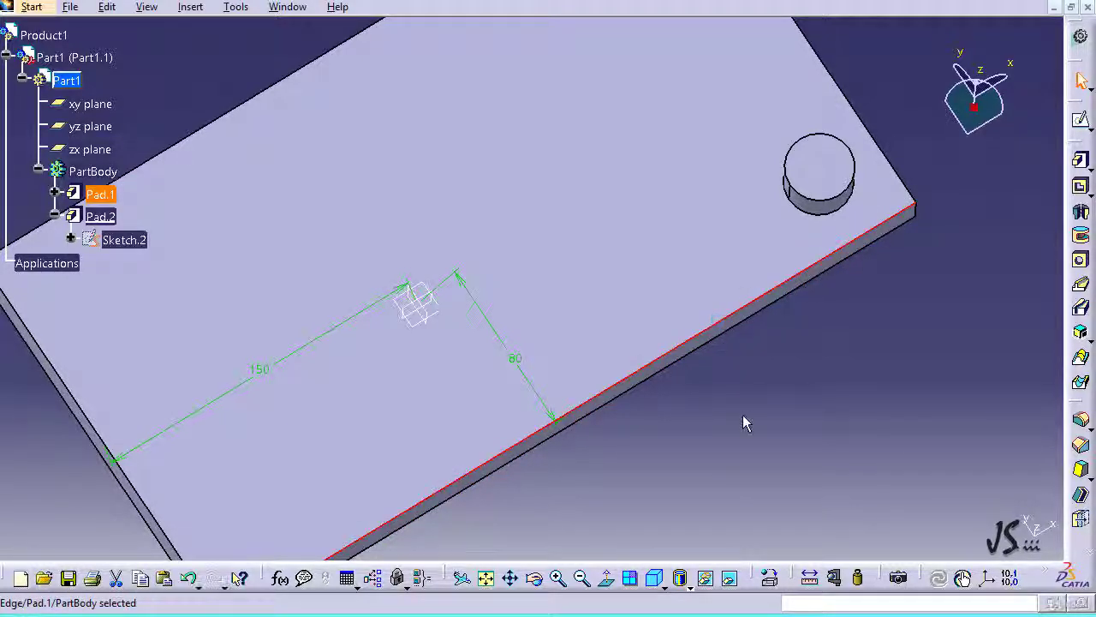
left_click(190, 6)
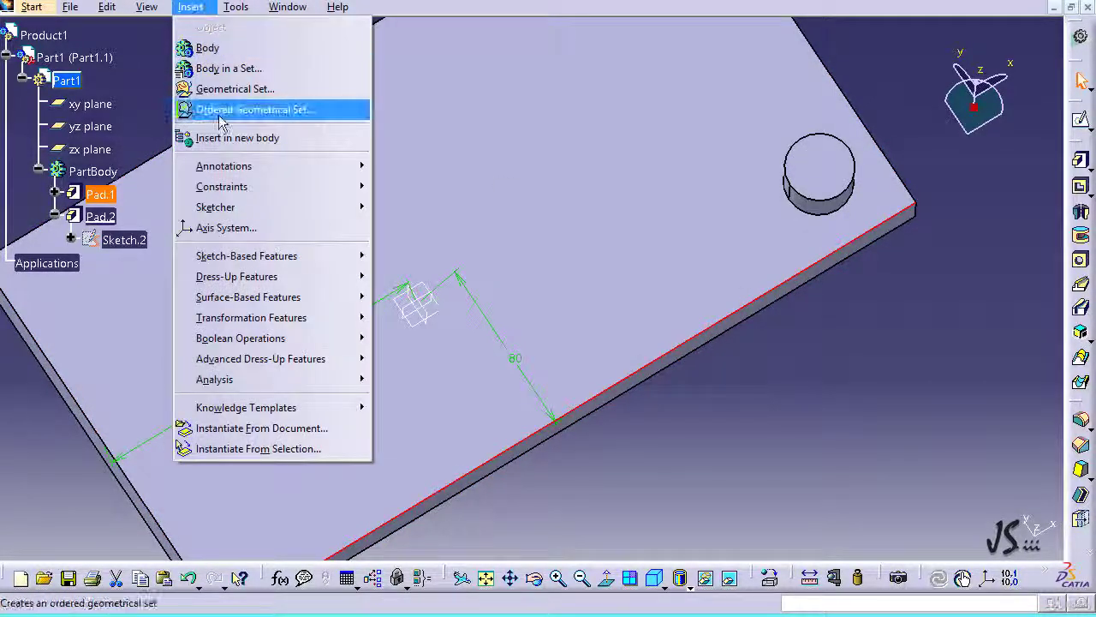
mouse_move(222, 186)
left_click(412, 186)
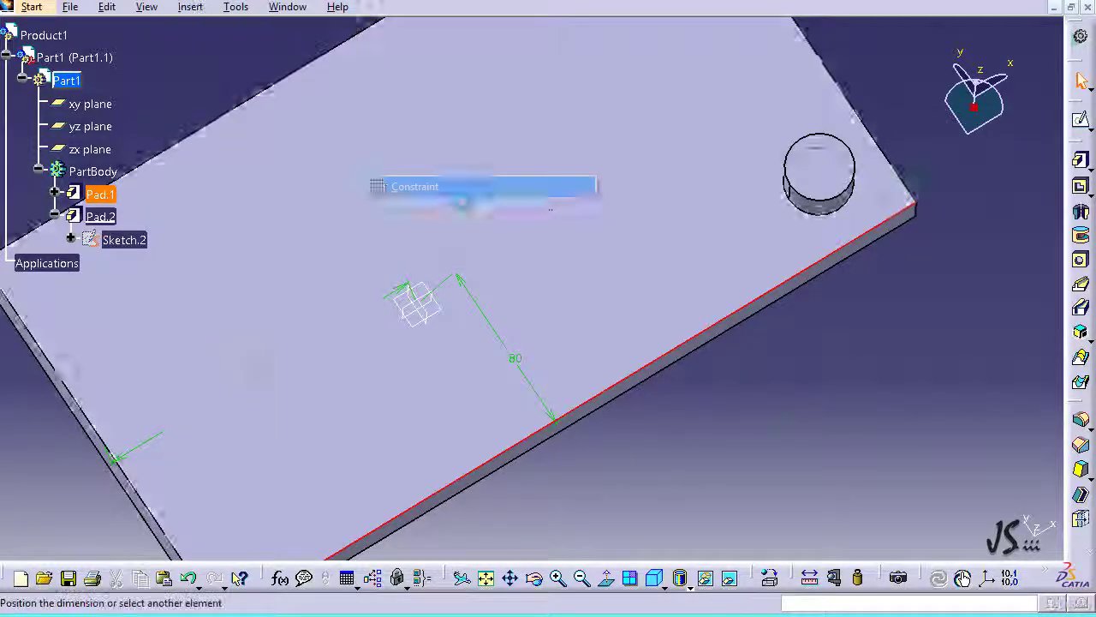
left_click(758, 374)
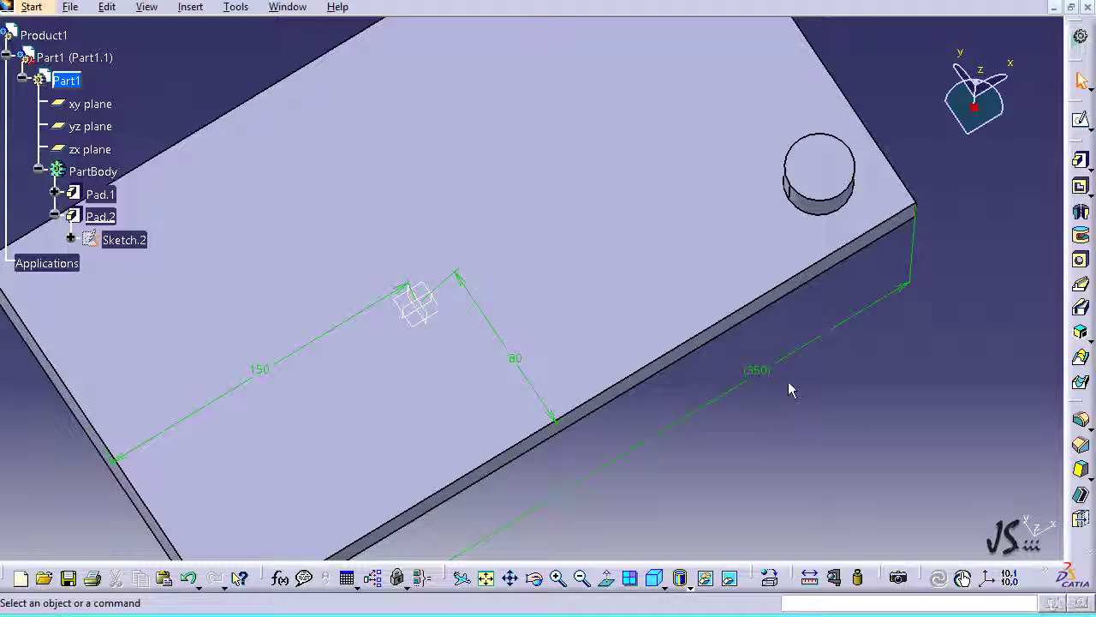
- Open the definition of the plate edge's length constraint to check whether its value is editable, and close it without changes
double_click(759, 371)
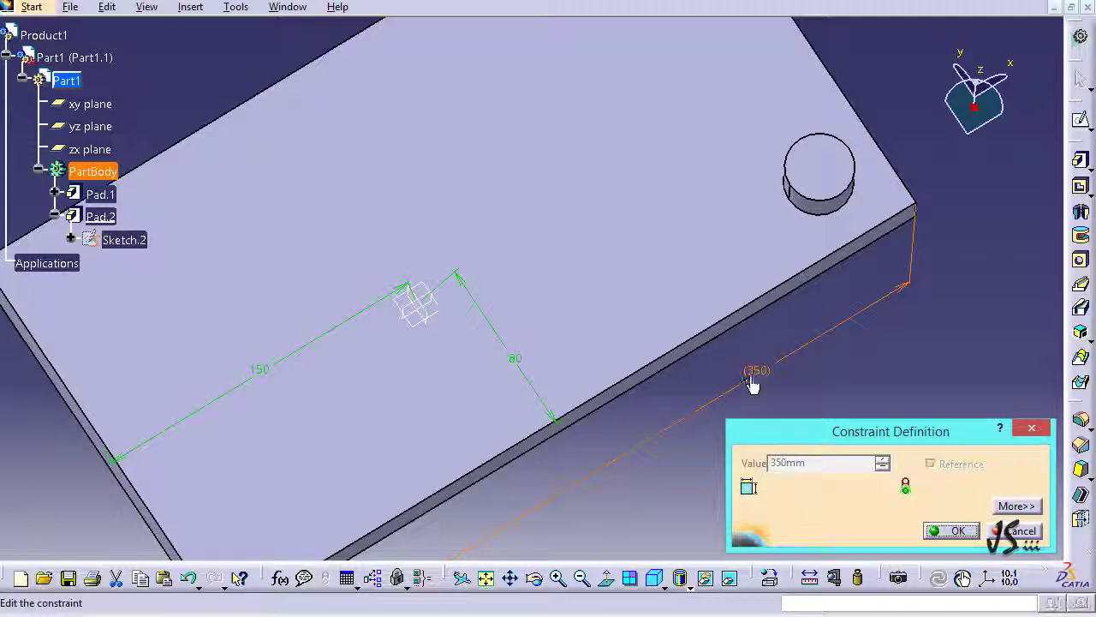
left_click(1018, 531)
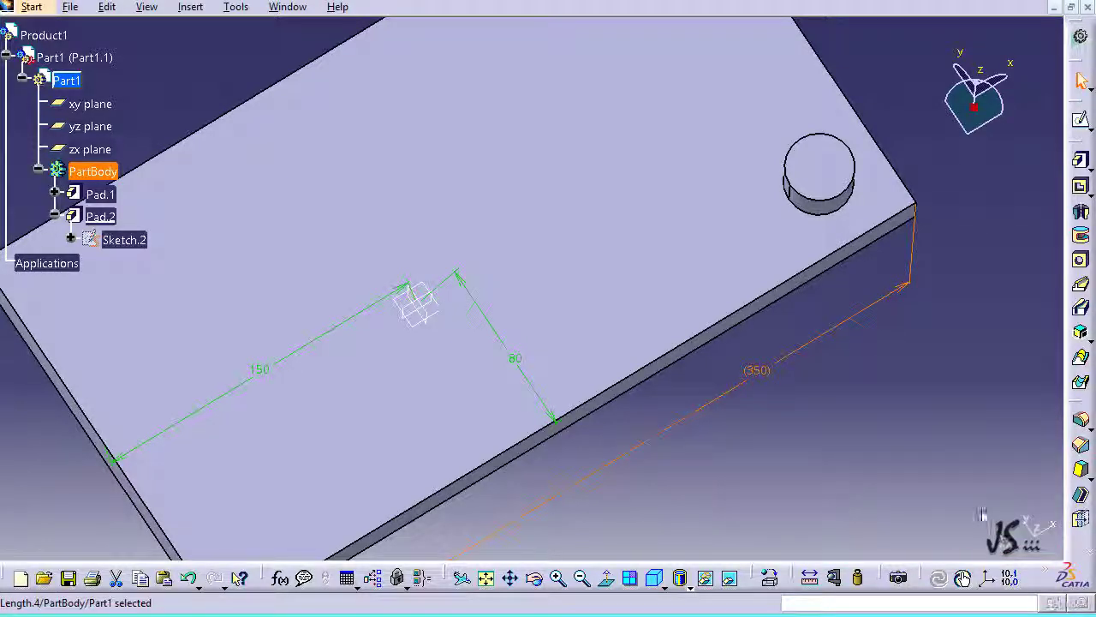
left_click(831, 435)
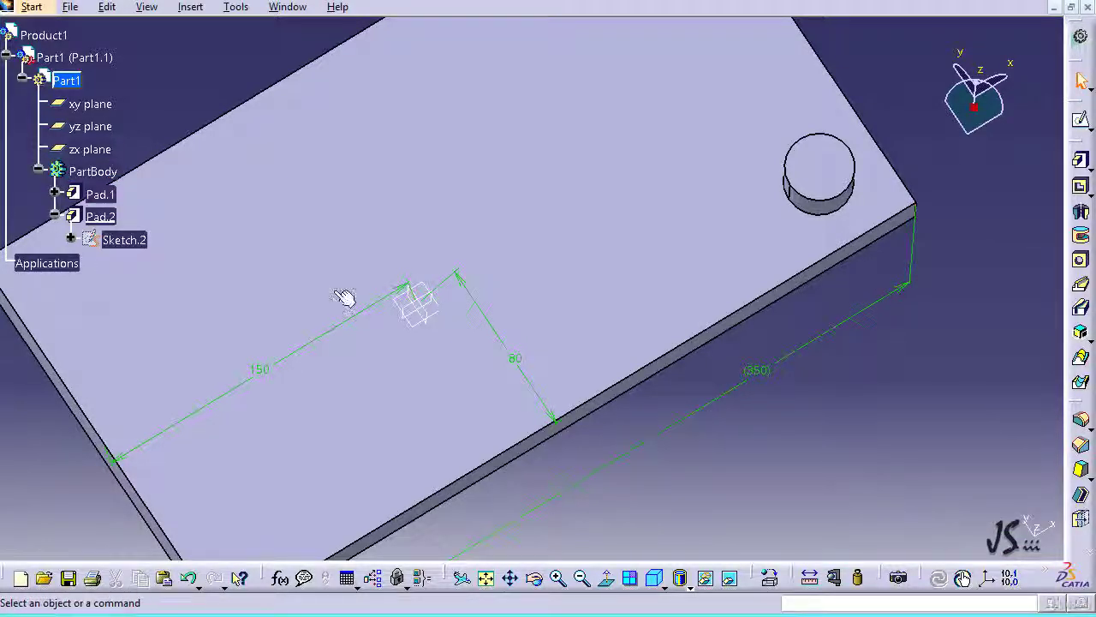
- Open Sketch.2 to examine the circle's constraints together with the part's dimensions, and exit the sketch
double_click(125, 243)
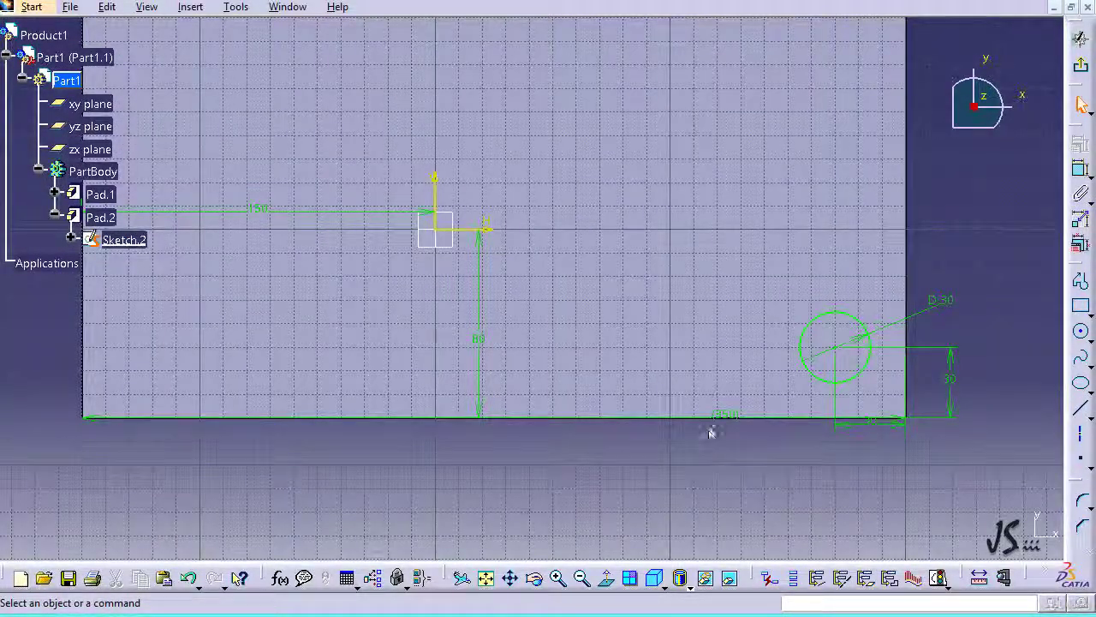
mouse_move(710, 432)
middle_mouse_down()
mouse_move(714, 548)
mouse_move(716, 451)
middle_mouse_up()
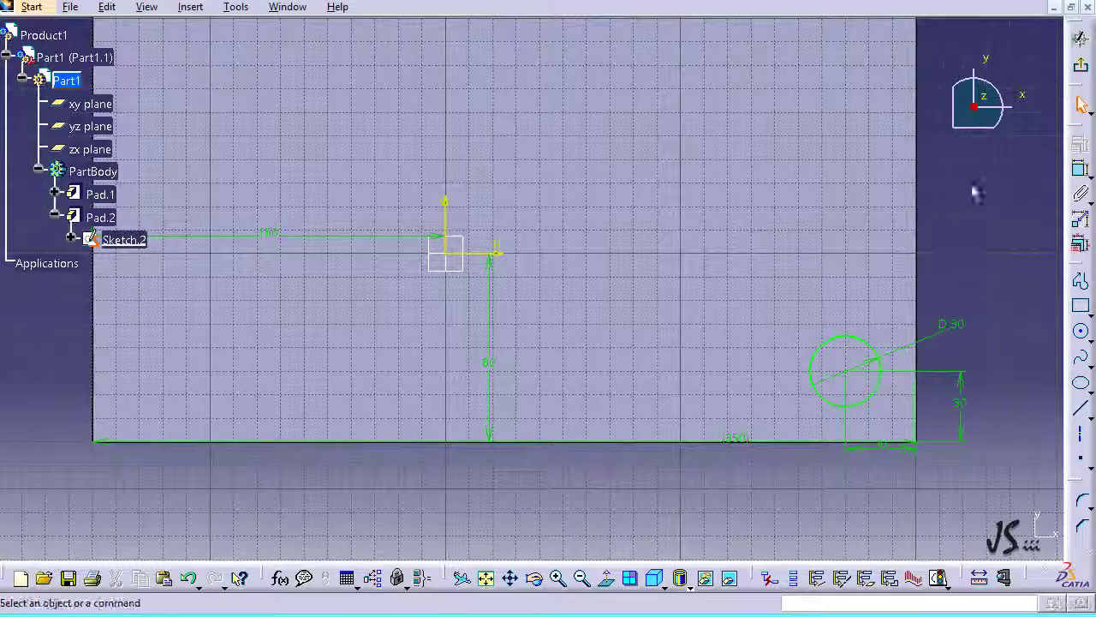
left_click(1080, 39)
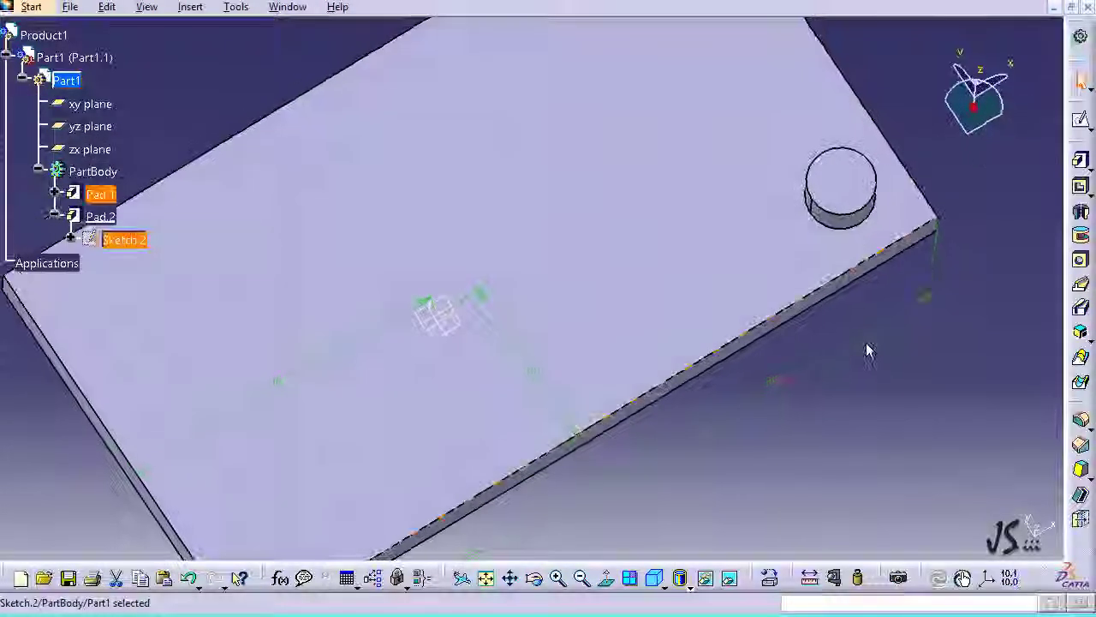